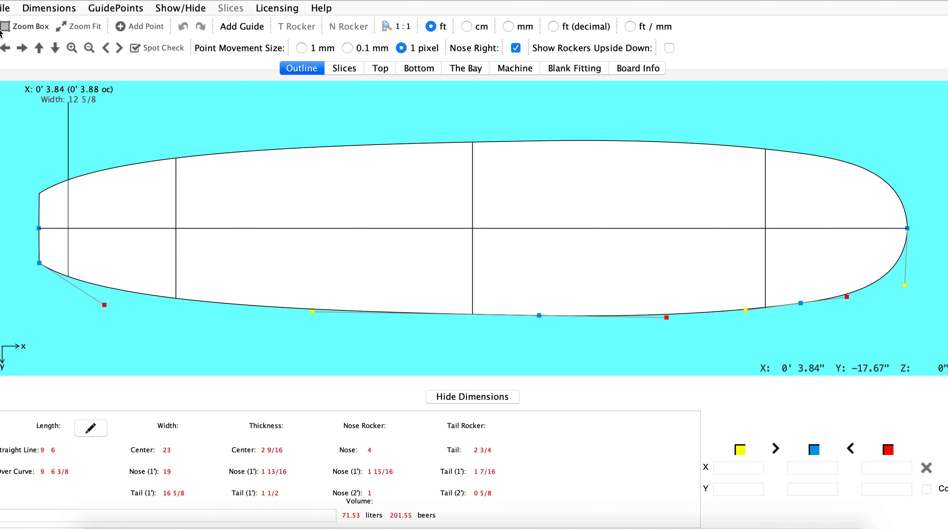
- Create a new board from the 6' 0" Shortboard template
click(24, 24)
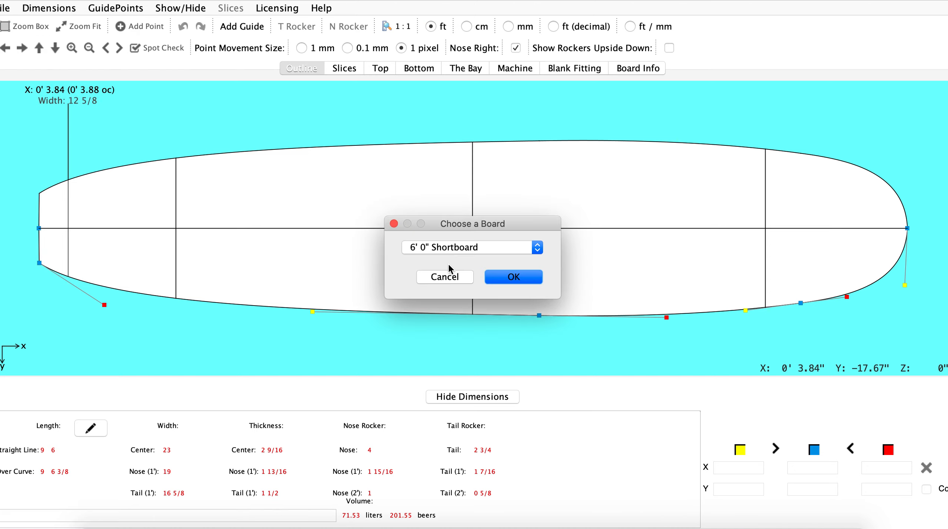
click(513, 277)
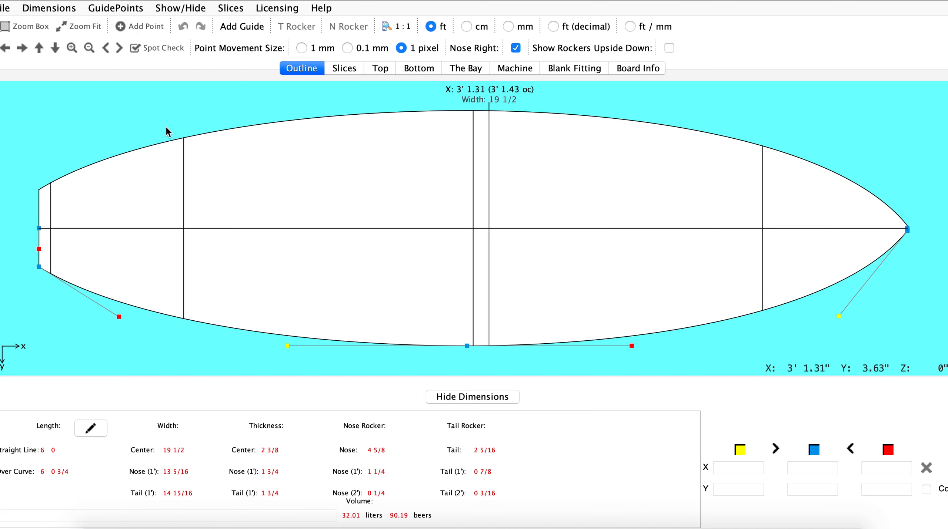
- Import JJ.jpeg from the Desktop as the outline image board behind the shortboard
click(7, 9)
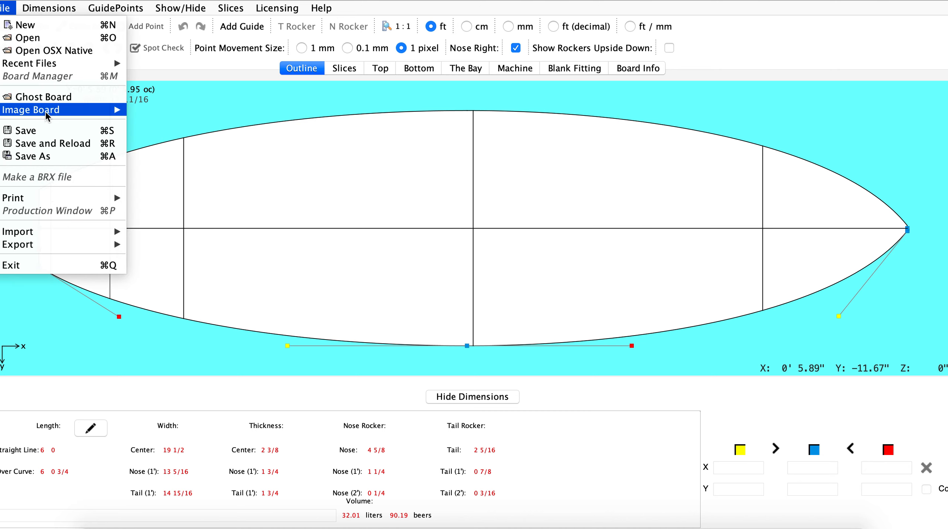
mouse_move(47, 117)
click(165, 114)
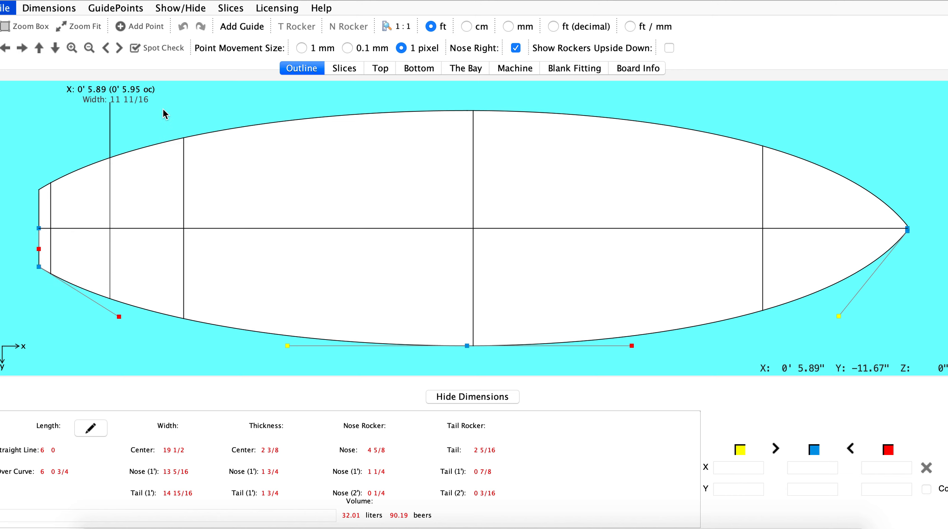
scroll(520, 225, down, 10)
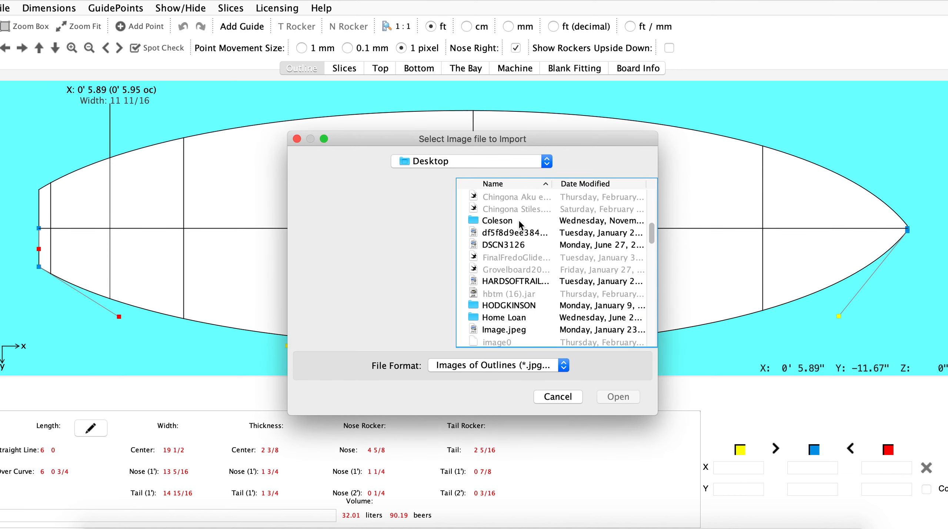
scroll(520, 225, down, 3)
double_click(497, 342)
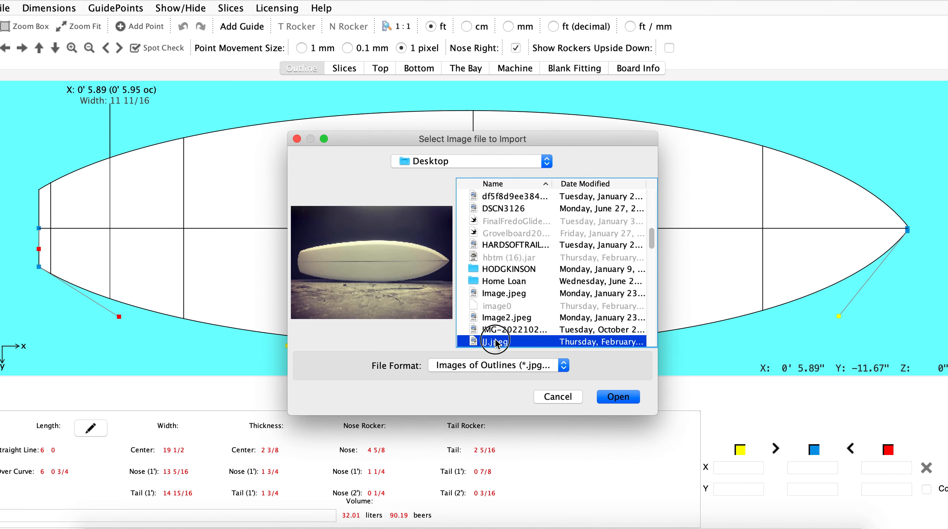
click(596, 293)
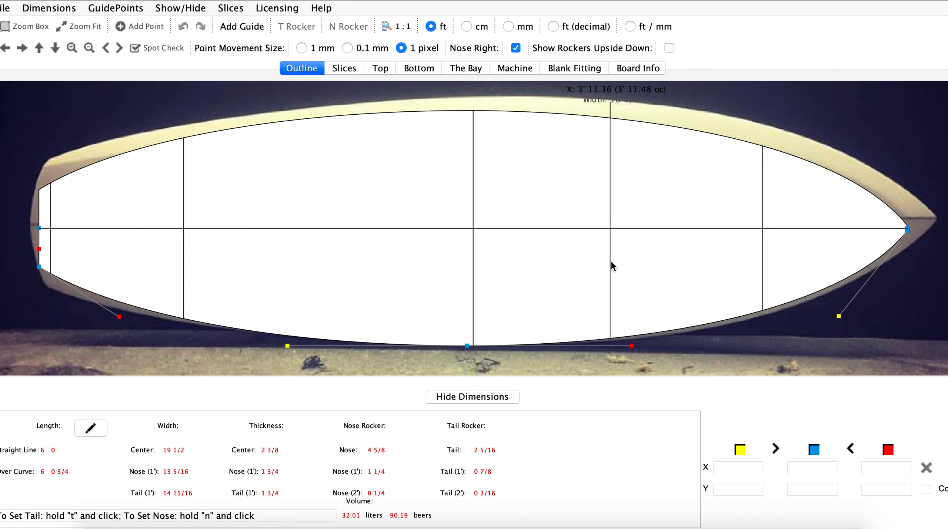
- Align the nose tip of the imported board photo with the nose of the outline
click(891, 229)
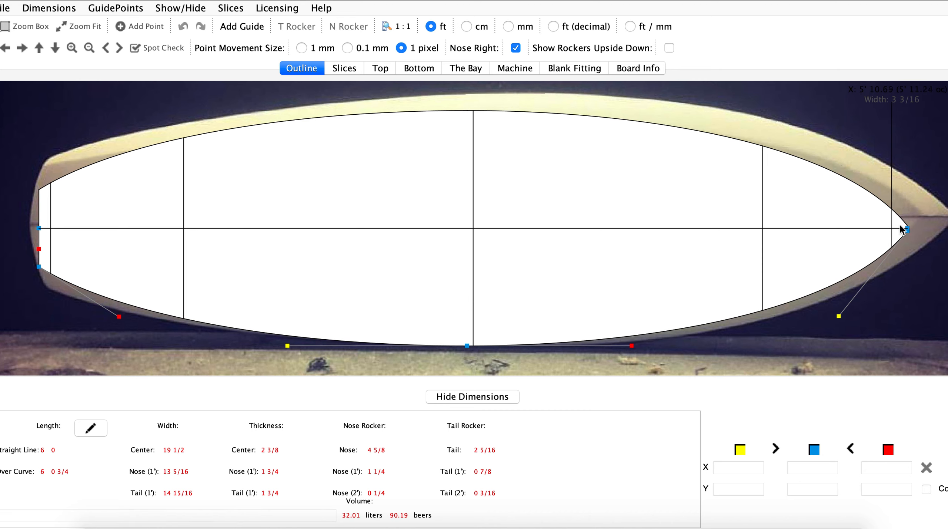
click(919, 217)
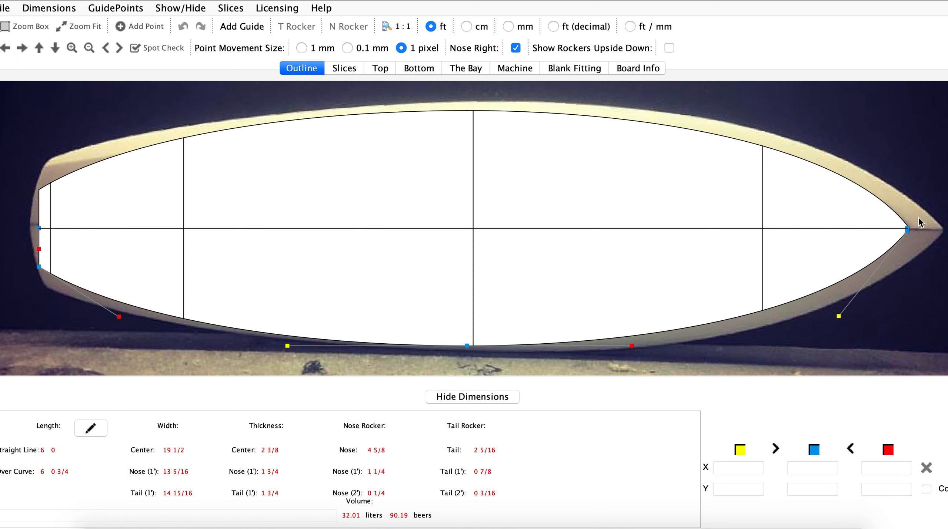
click(935, 230)
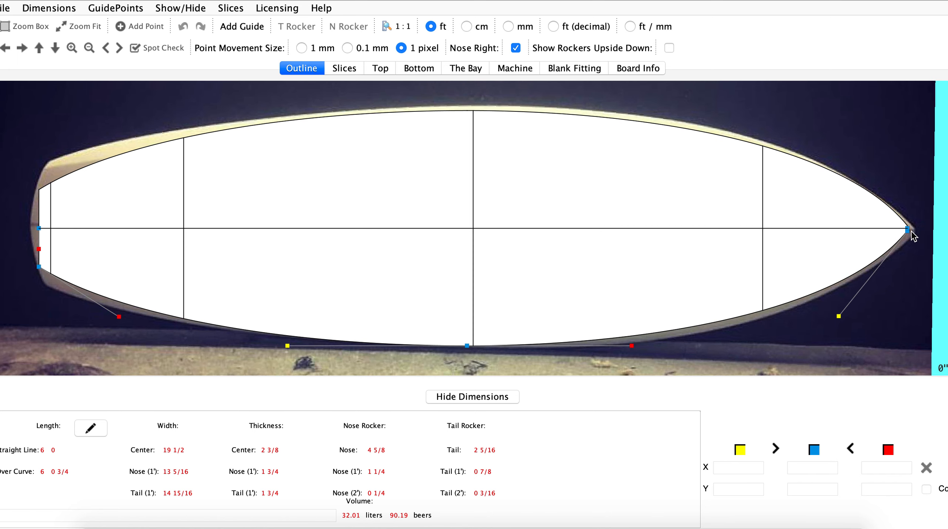
- Turn off the board fill and align the photo's tail with the tail end of the outline
click(205, 12)
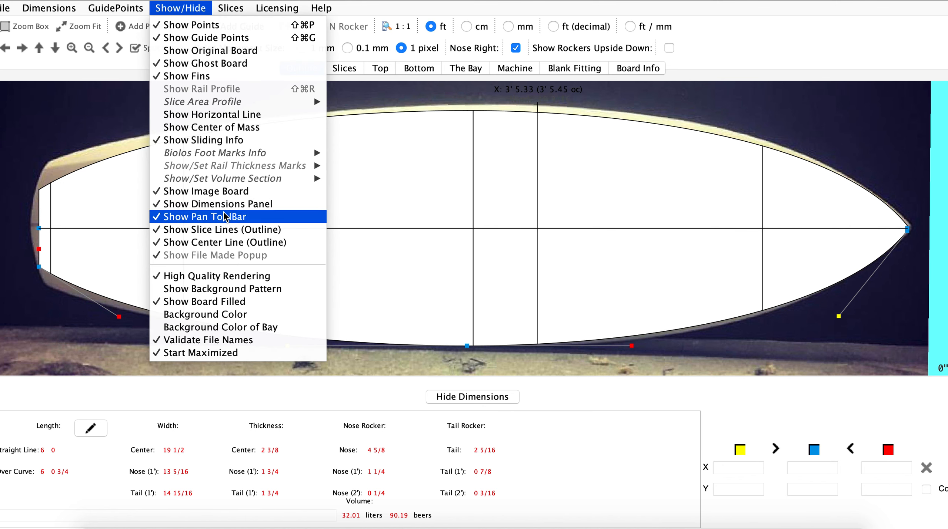
click(221, 304)
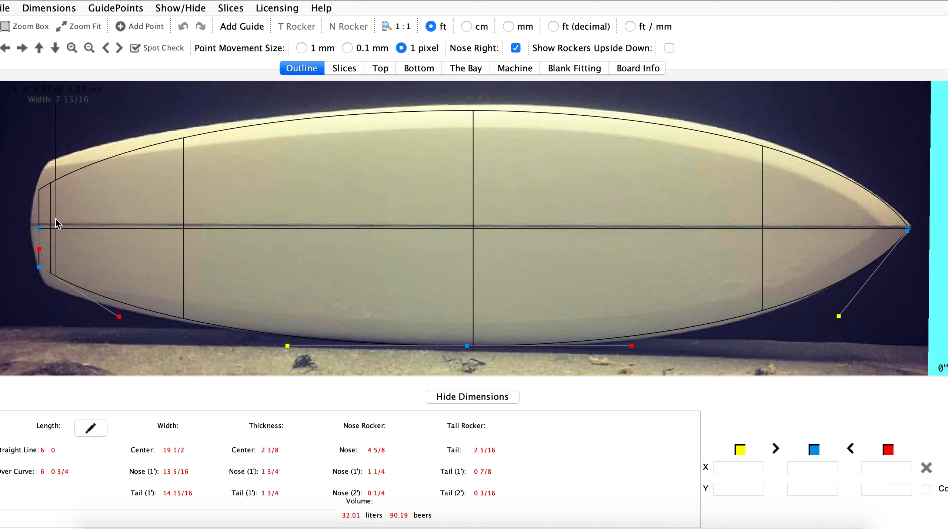
click(32, 223)
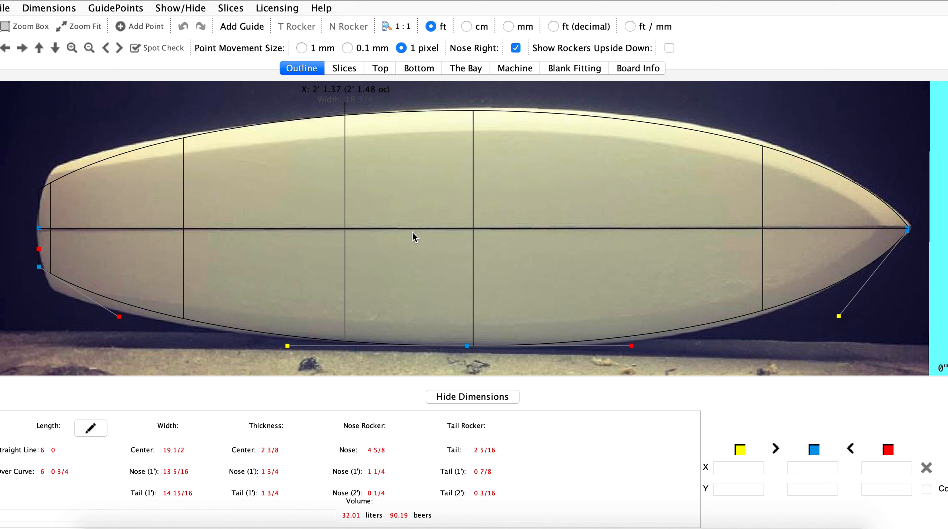
- Move the wide point to about X 38 5/8, Y 9 15/16 and the tail corner to about X 1, Y 4 11/16
drag(467, 345, 505, 349)
drag(39, 266, 51, 286)
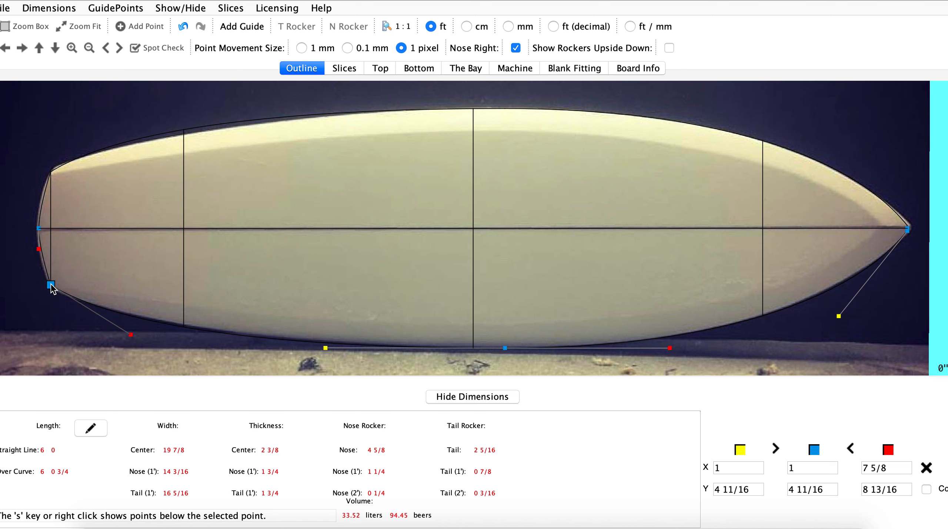
- Refine the tail curve to the photo, with the tail corner near X 1 1/16, Y 4 15/16 and its red handle near X 7 13/16, Y 8
drag(131, 336, 132, 325)
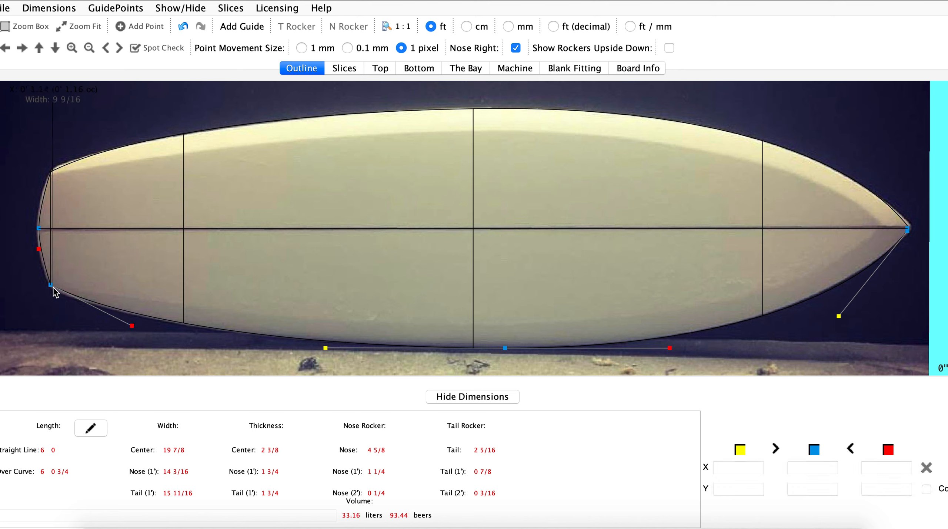
drag(51, 285, 53, 288)
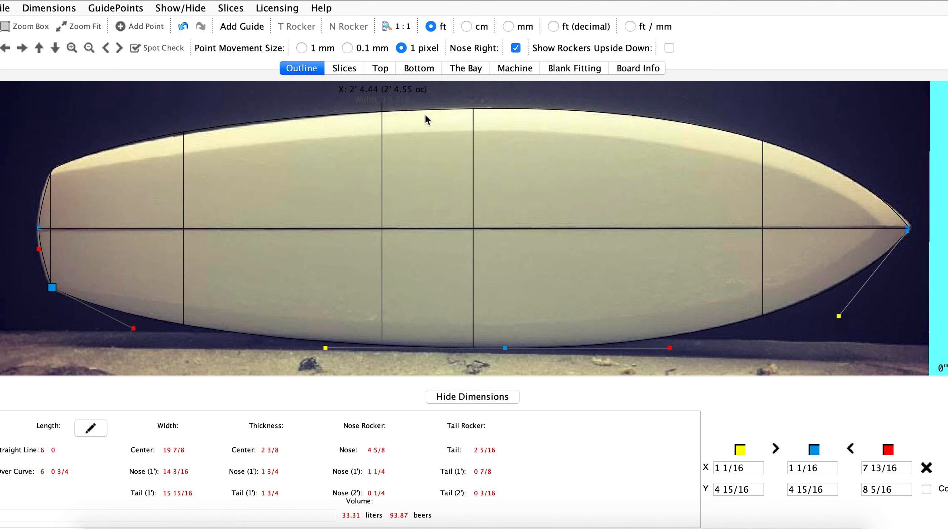
click(133, 328)
drag(134, 326, 134, 323)
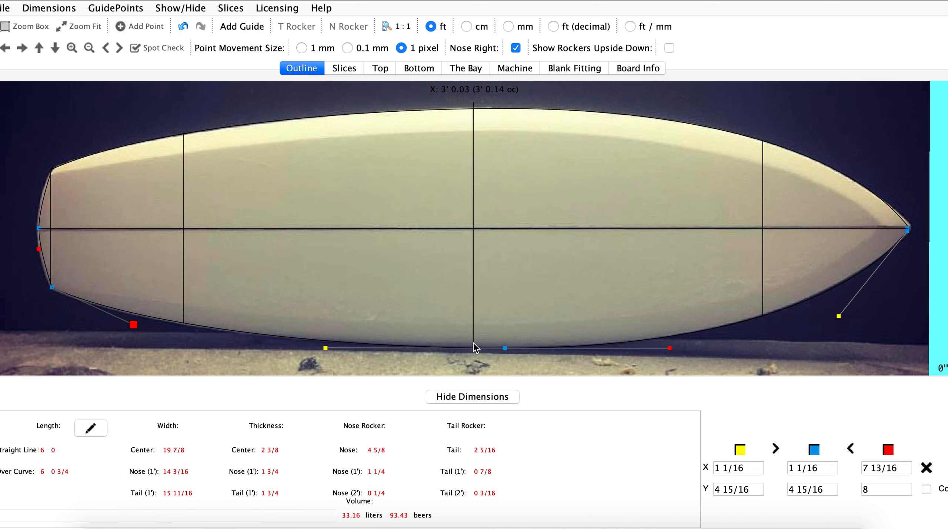
- Nudge the wide point's yellow handle to Y 10 and compare the outline with the photo using Spot Check
click(324, 349)
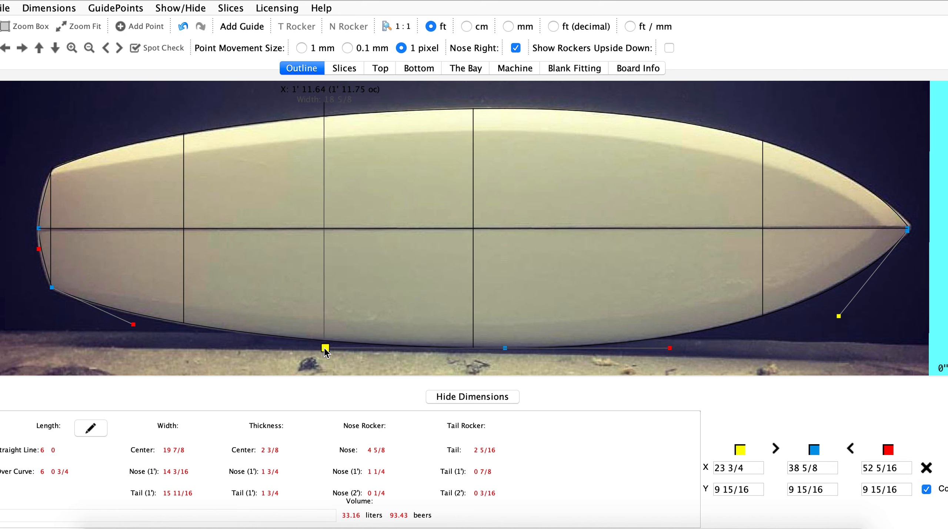
key(Down)
key(Down)
key(Up)
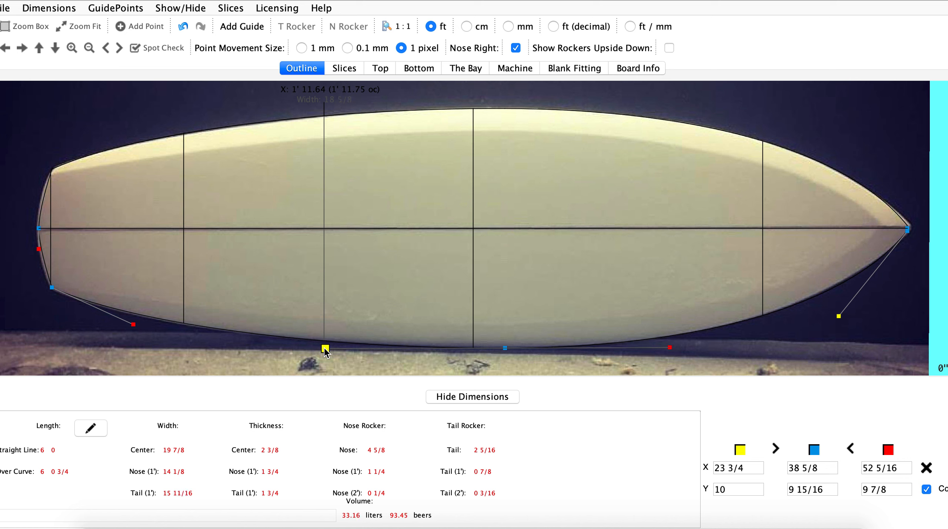
click(164, 47)
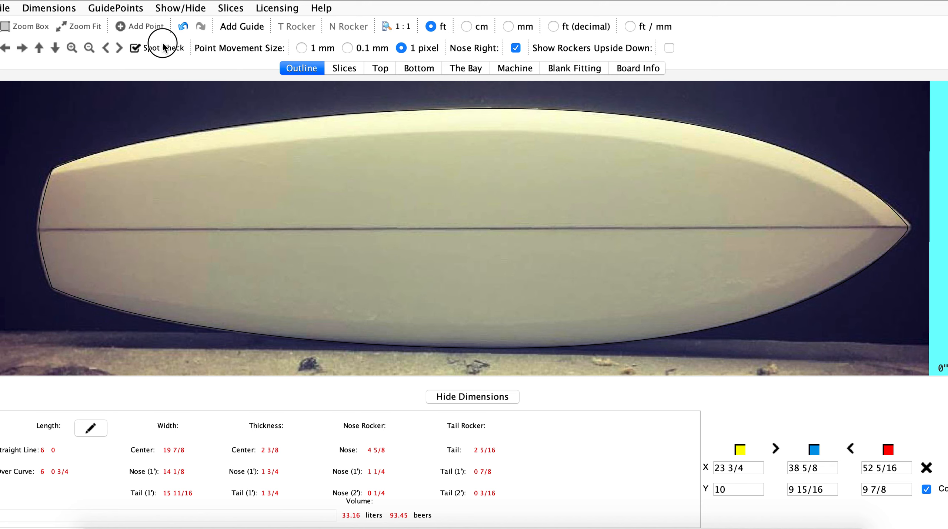
click(163, 47)
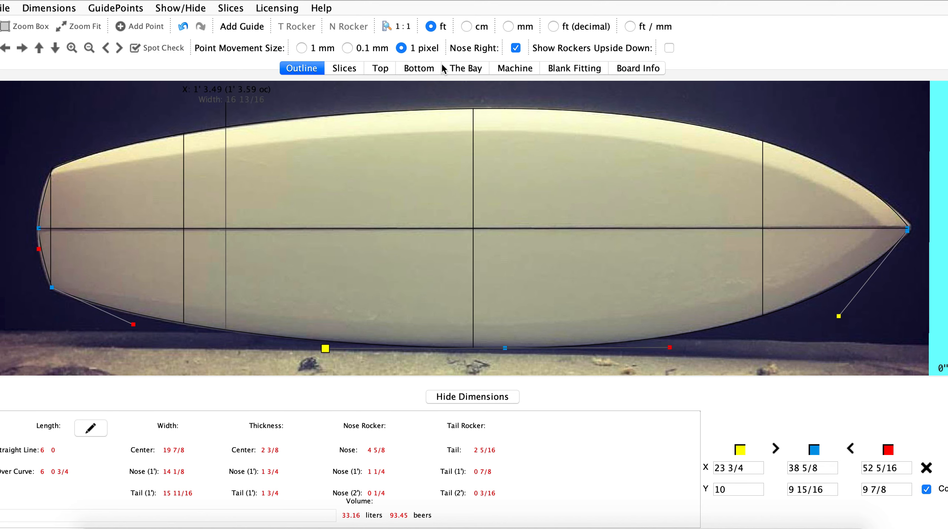
- Try moving the nose's yellow handle outward to about X 68 5/8, Y 7 3/4, and undo the move
click(839, 317)
drag(838, 318, 866, 322)
click(183, 26)
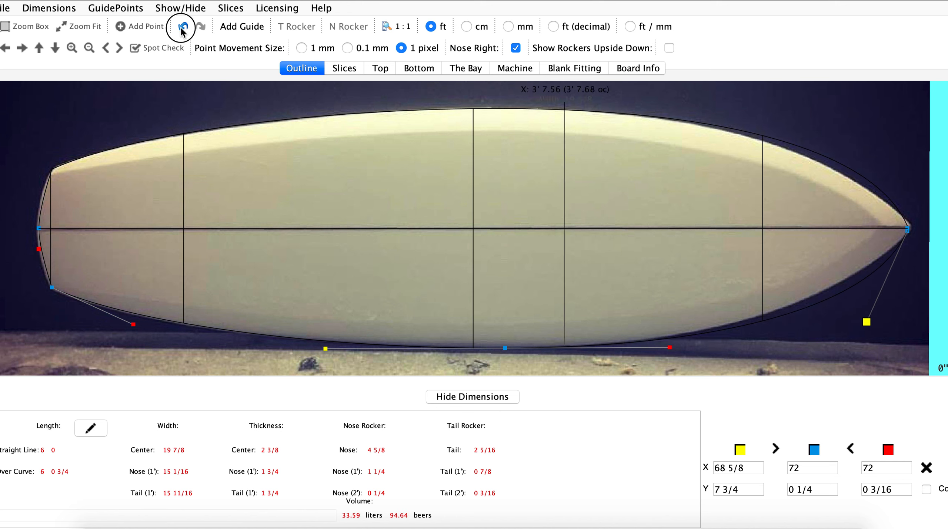
- Nudge the nose point to Y 0 5/16, comparing the outline with the photo using Spot Check
click(907, 230)
key(Down)
key(Down)
key(Down)
key(Down)
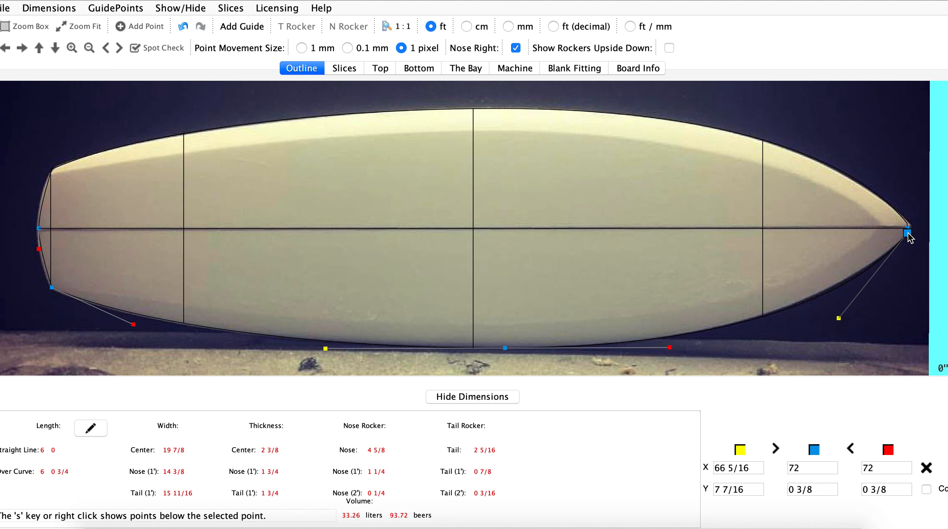
click(152, 49)
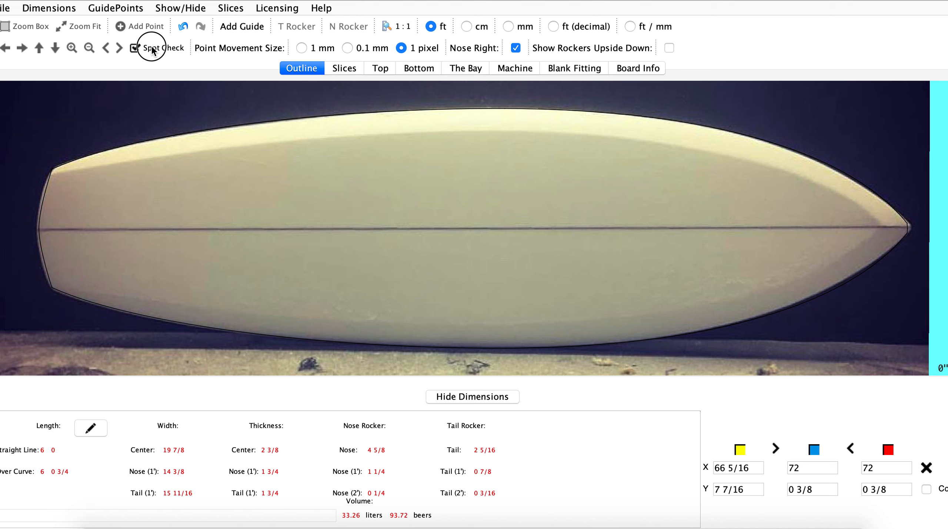
click(152, 49)
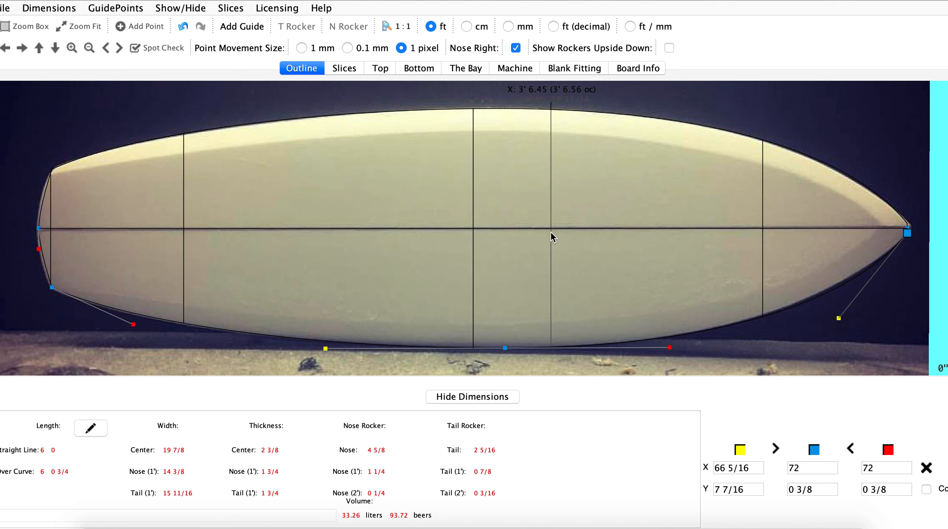
key(Up)
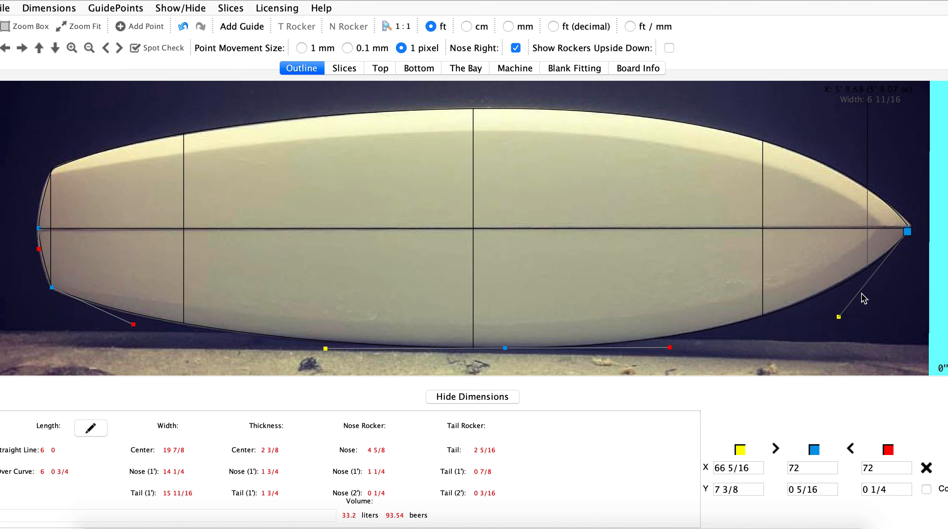
- Try moving the nose's yellow handle to about X 68 1/8, Y 6 1/2, and undo the move
click(839, 317)
drag(842, 318, 862, 308)
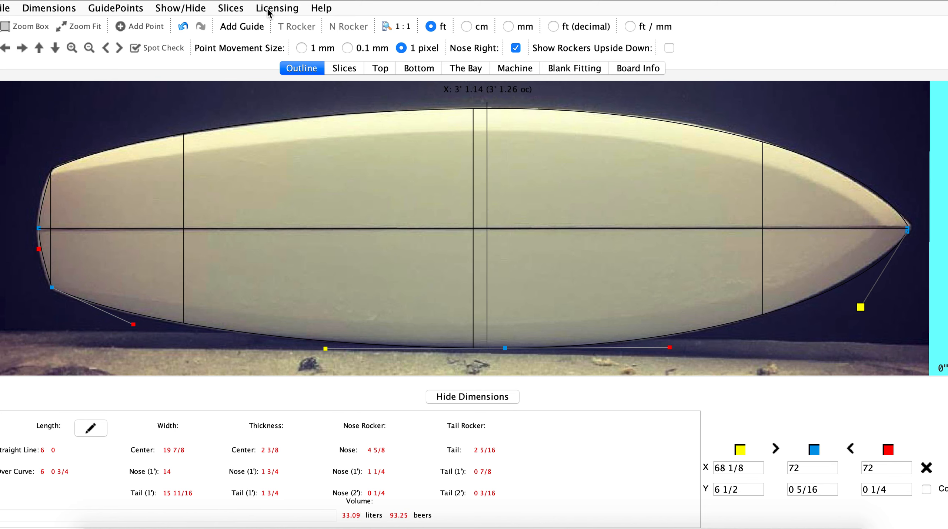
click(182, 27)
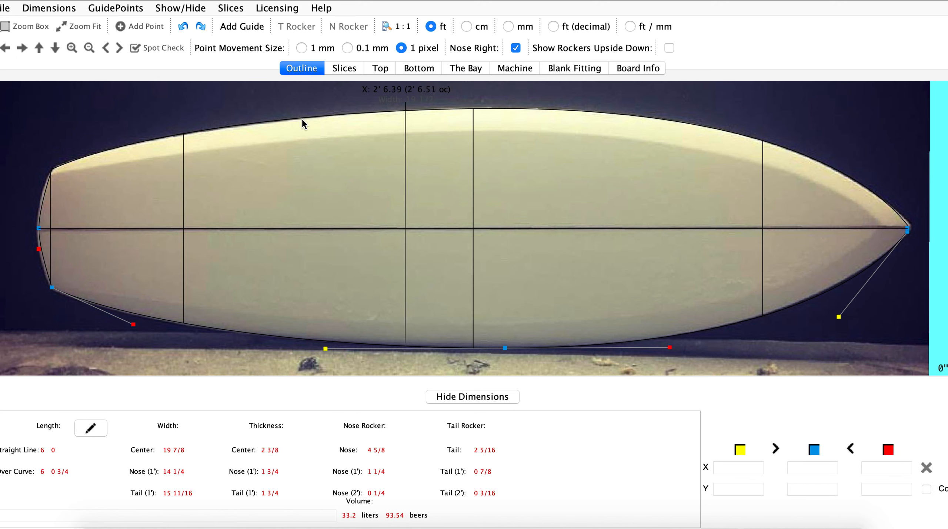
- Hide the image board and turn the board fill back on
click(189, 8)
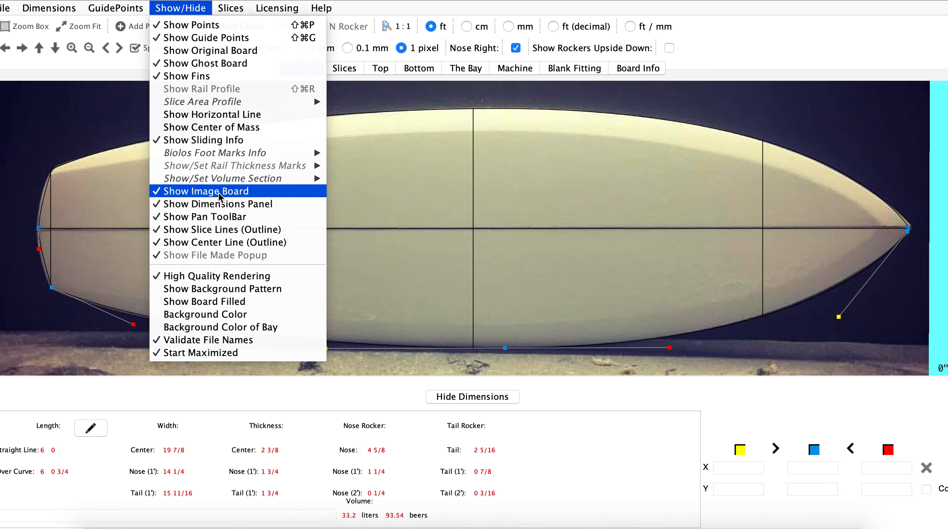
click(219, 192)
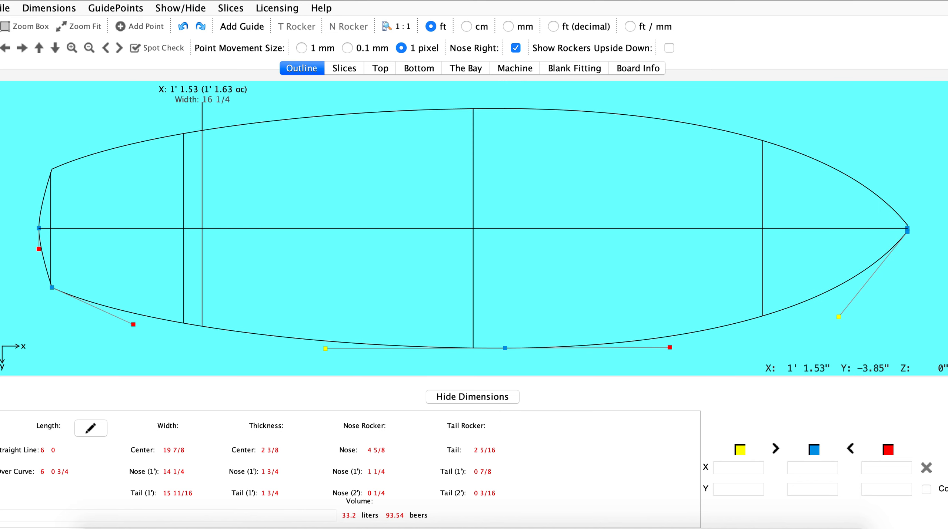
click(176, 9)
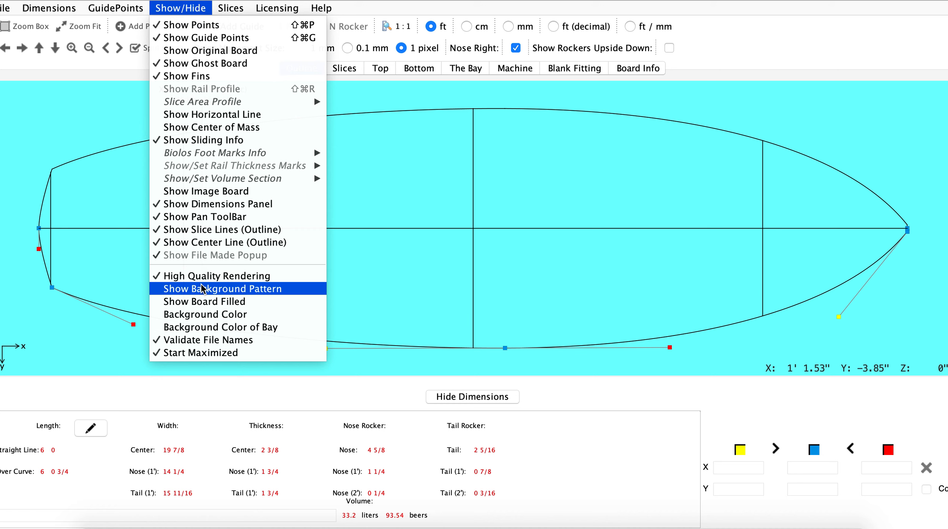
click(203, 302)
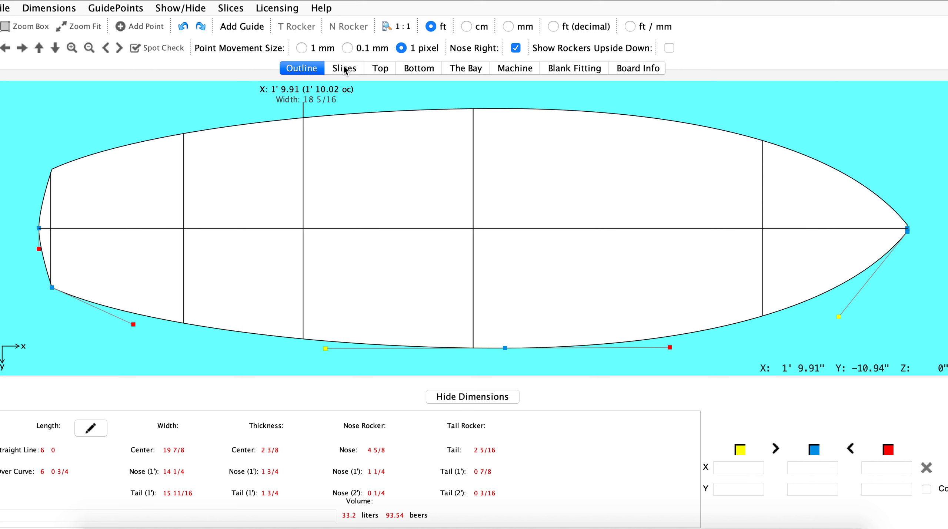
- Switch to the open Gmail message in the browser and examine the surfboard reference photos
click(182, 526)
scroll(430, 285, down, 5)
scroll(430, 286, down, 5)
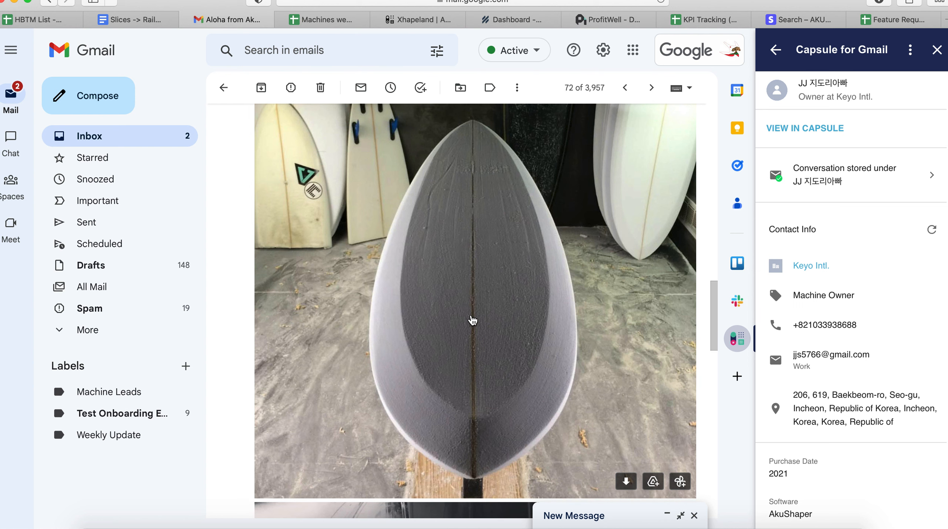
scroll(500, 366, down, 10)
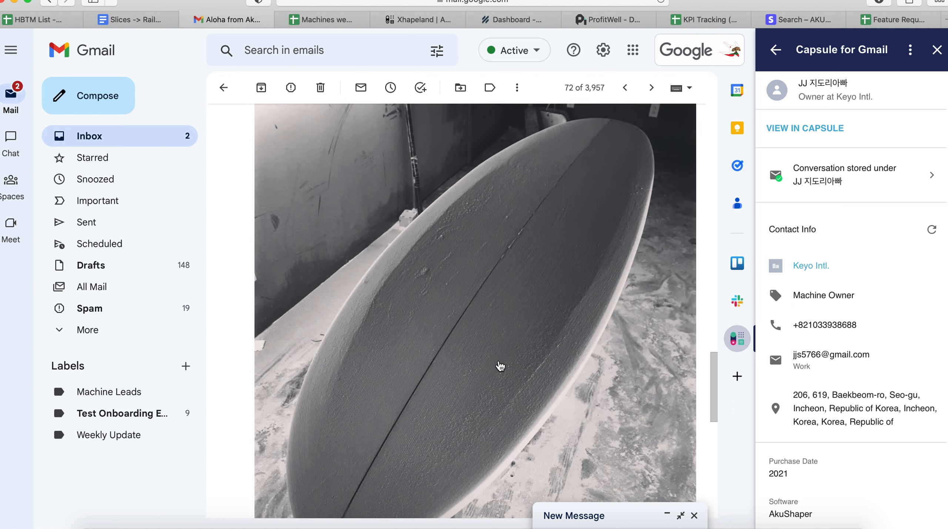
scroll(499, 366, down, 3)
scroll(499, 366, up, 4)
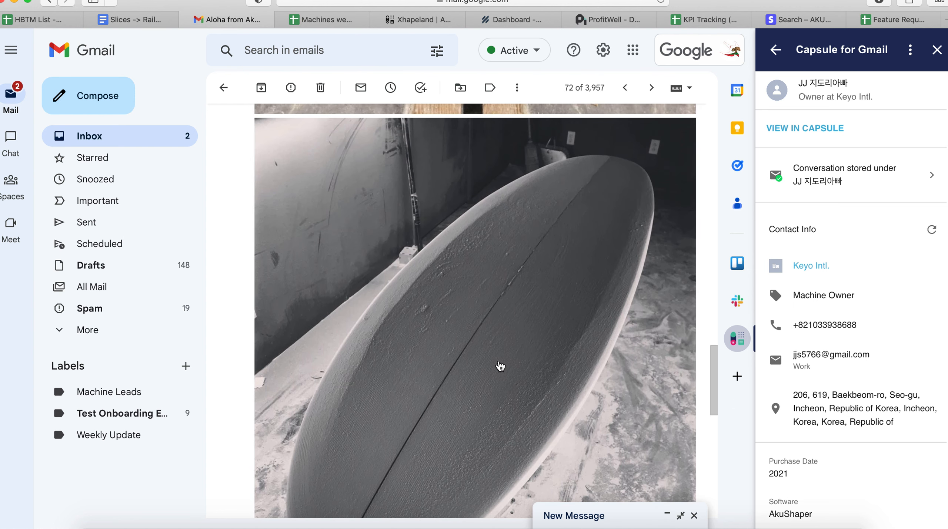
- Compare the angled deck photo with the head-on tail photo, focusing on the board's rails
scroll(499, 366, up, 1)
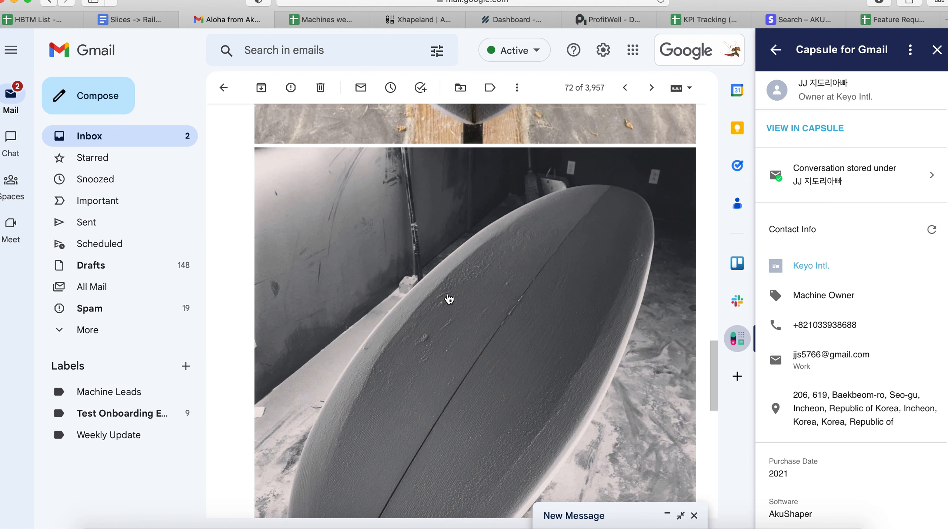
scroll(449, 298, up, 1)
scroll(467, 313, up, 8)
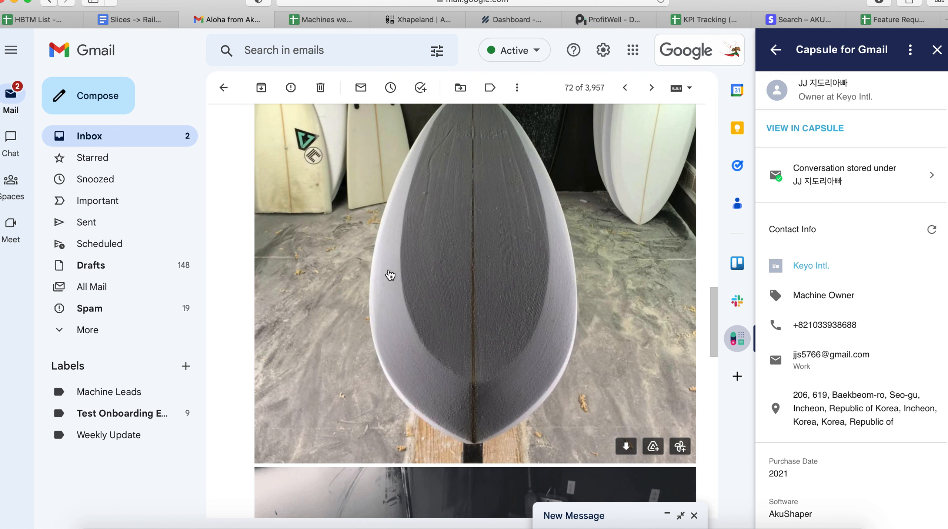
scroll(405, 274, up, 1)
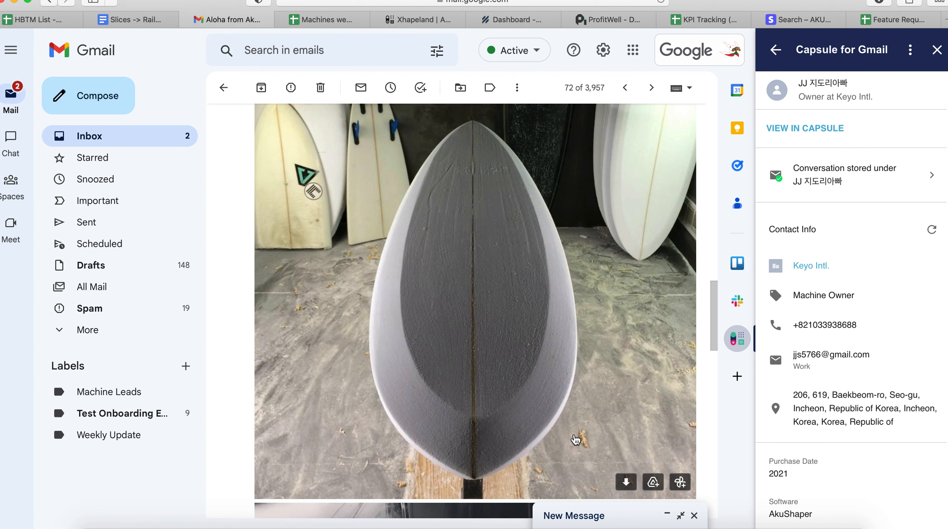
- Switch to AKU Shaper, show the 3' 0" slice, move its upper rail point inward and set the rail apex's red handle to about Y 9 11/16, Z 1
click(743, 522)
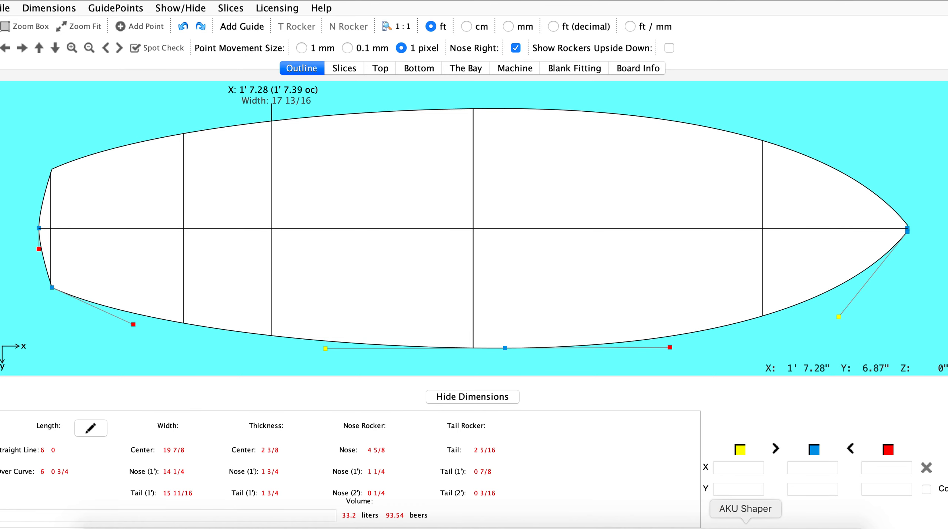
click(348, 71)
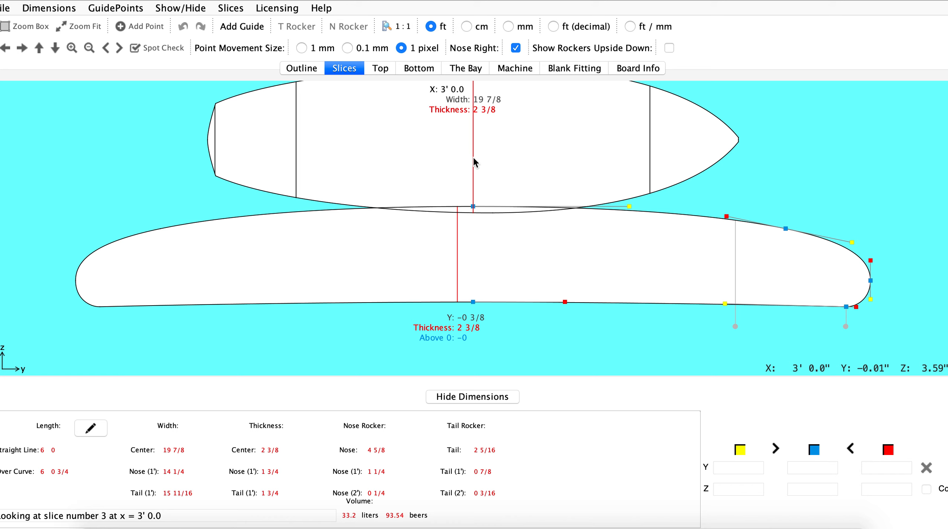
drag(785, 228, 770, 222)
drag(871, 262, 861, 264)
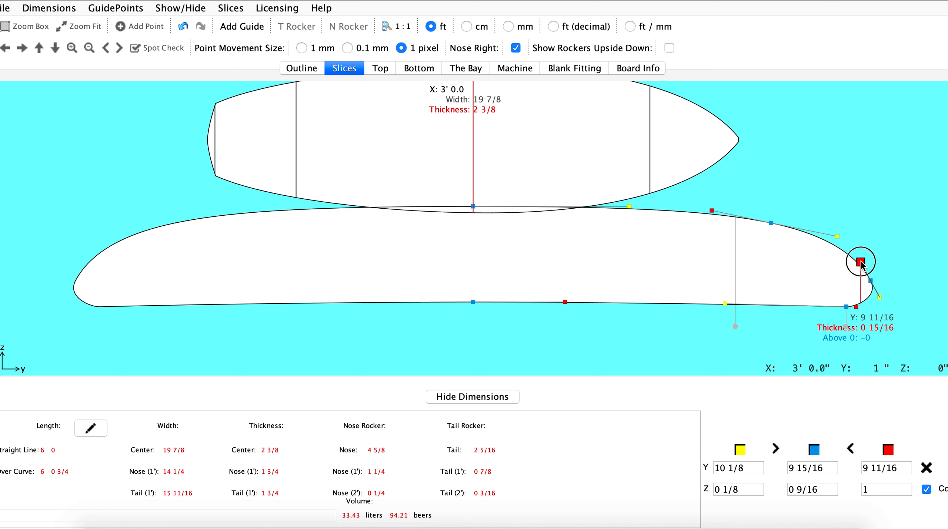
- Refine the rail curve, moving the upper rail point to about Y 7 9/16, Z 1 15/16 and the apex's yellow handle to about Y 10, Z 0
drag(771, 223, 780, 229)
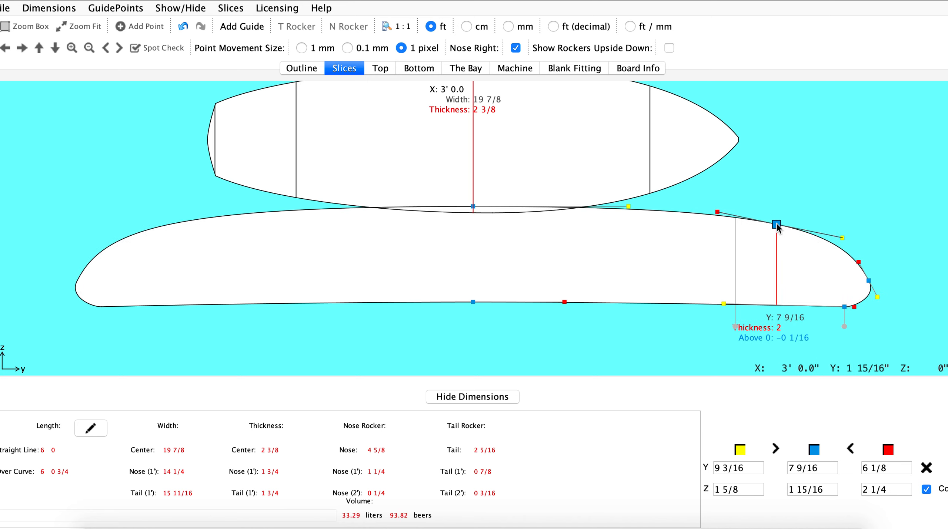
mouse_move(842, 238)
mouse_down()
mouse_move(840, 226)
mouse_move(839, 239)
mouse_up()
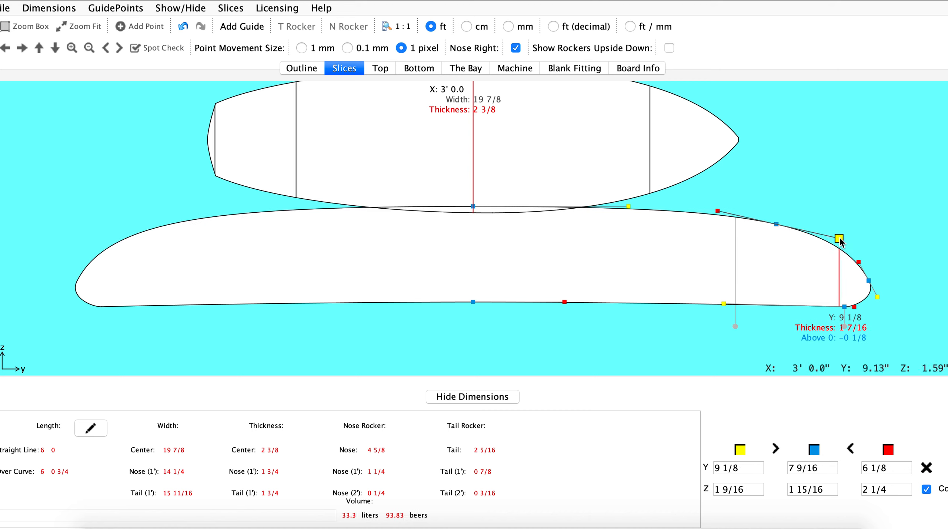
mouse_move(877, 297)
mouse_down()
mouse_move(864, 302)
mouse_move(887, 285)
mouse_move(874, 301)
mouse_up()
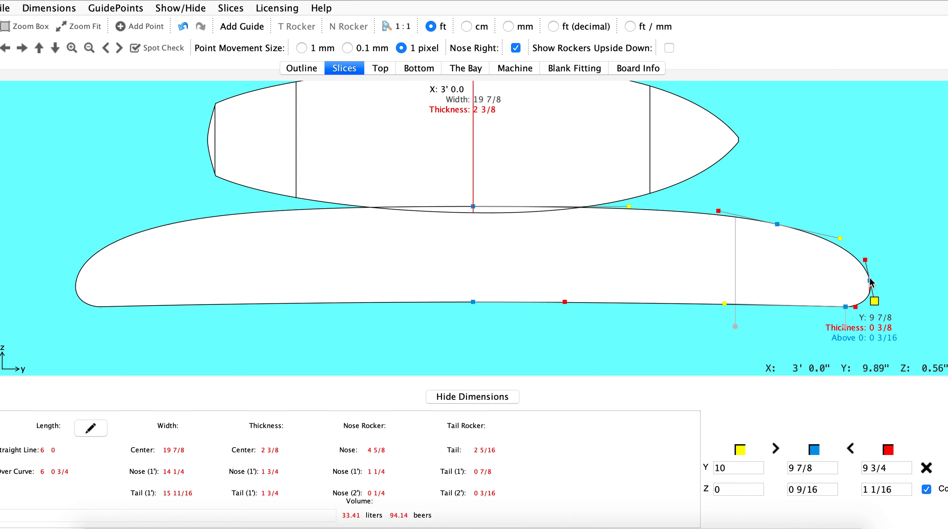
- Add a control point on the upper rail curve and position it at about Y 9 1/16, Z 1 5/16
click(146, 26)
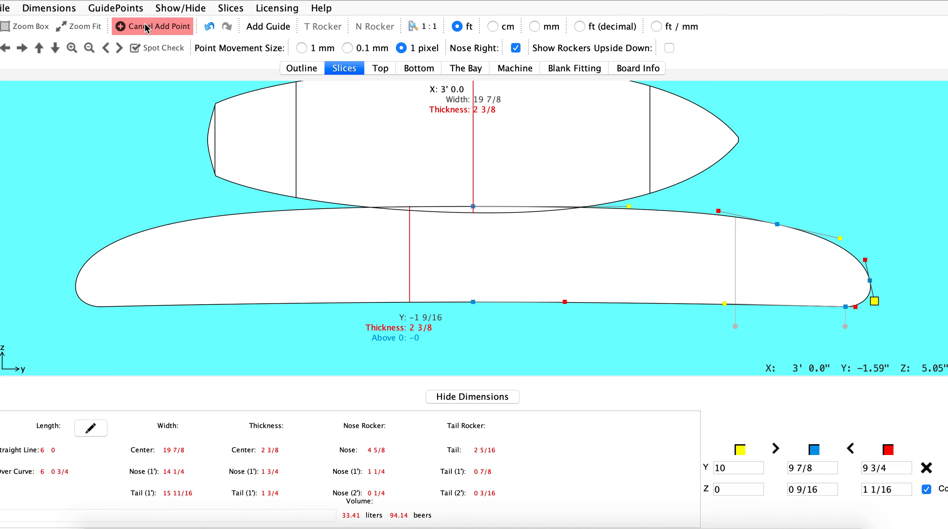
click(851, 255)
drag(852, 259, 844, 264)
drag(842, 261, 838, 249)
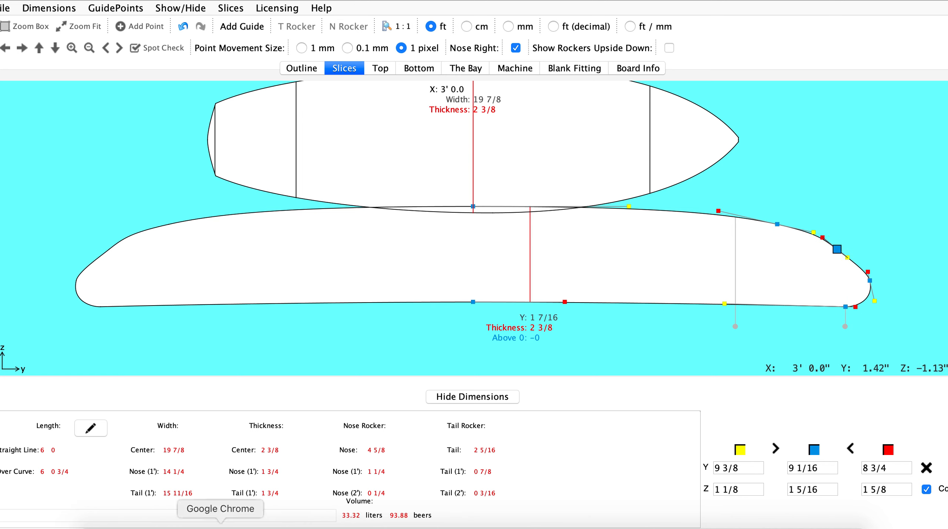
- Check the reference photo in the browser, return to AKU Shaper and move the upper rail point to about Y 7 3/8, Z 2
click(182, 525)
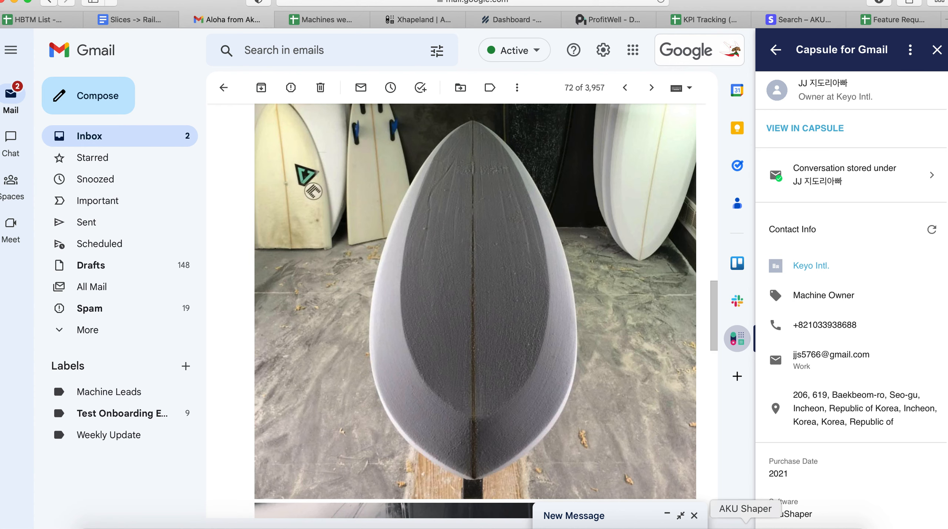
click(746, 526)
mouse_move(777, 225)
mouse_down()
mouse_move(757, 225)
mouse_move(769, 223)
mouse_up()
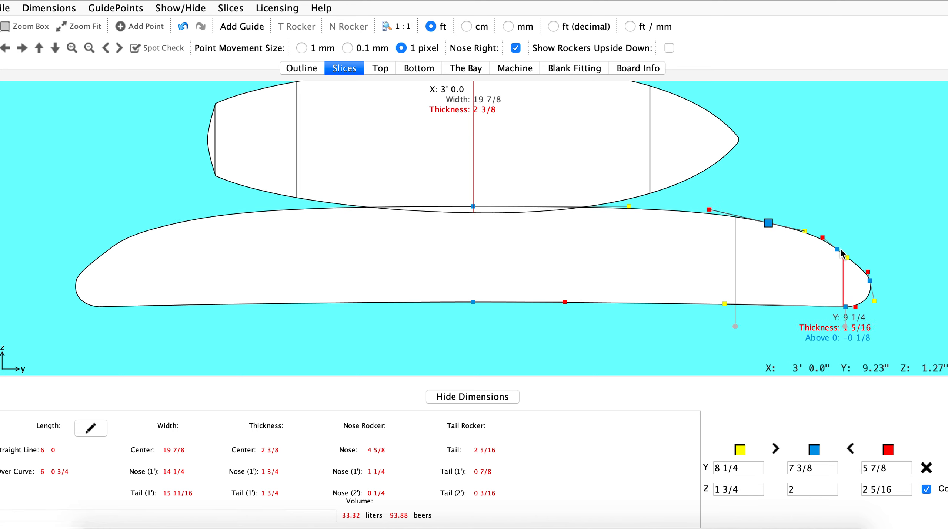
- Reshape the chamfered rail, moving the apex point to about Y 9 5/8, Z 0 1/2 and the upper rail point to about Y 7 3/4, Z 1 13/16
drag(838, 254, 830, 256)
drag(870, 280, 858, 282)
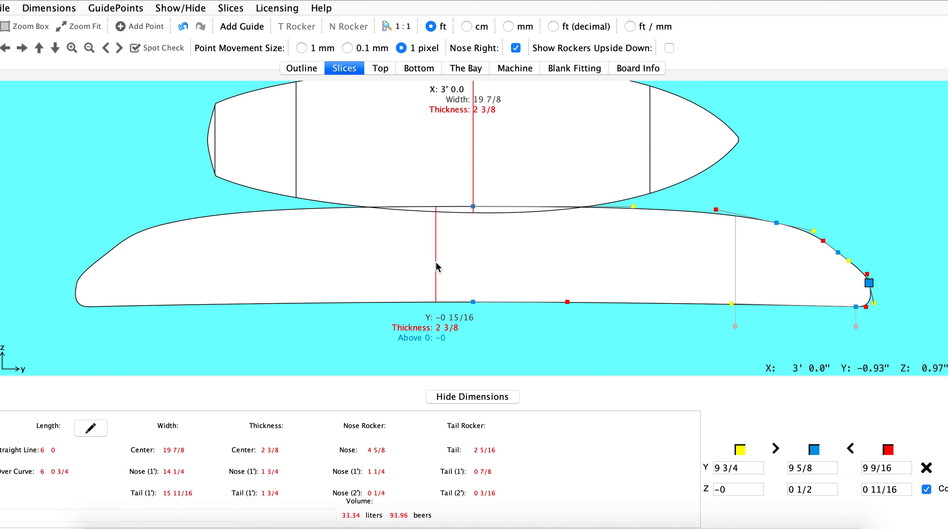
mouse_move(815, 232)
mouse_down()
mouse_move(815, 224)
mouse_move(817, 232)
mouse_up()
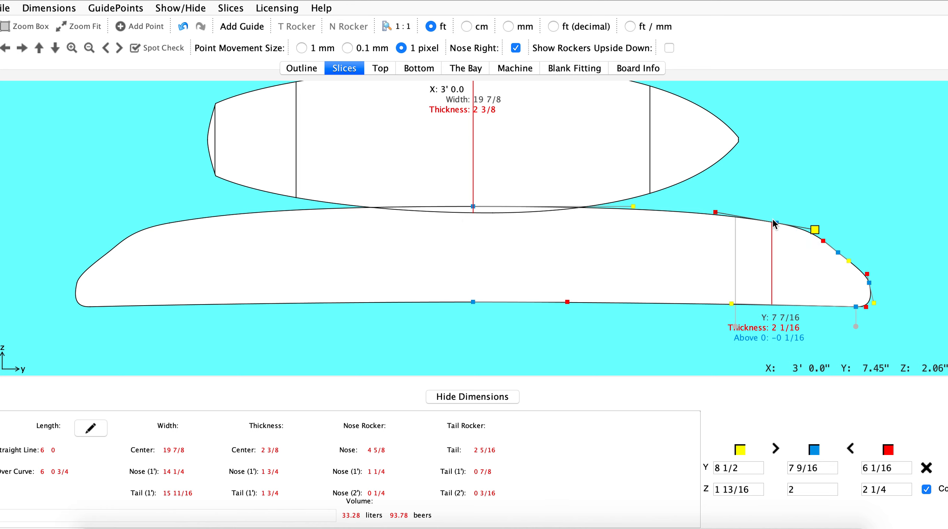
mouse_move(775, 223)
mouse_down()
mouse_move(747, 228)
mouse_move(726, 216)
mouse_move(796, 222)
mouse_move(781, 222)
mouse_move(784, 233)
mouse_up()
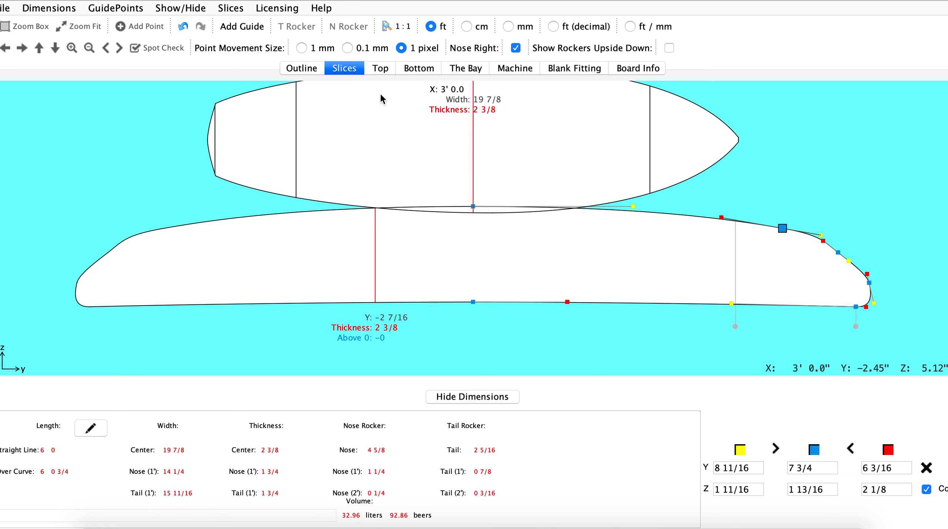
- Delete the two tail slices at X 0' 1.0 and X 1' 0.0
click(295, 152)
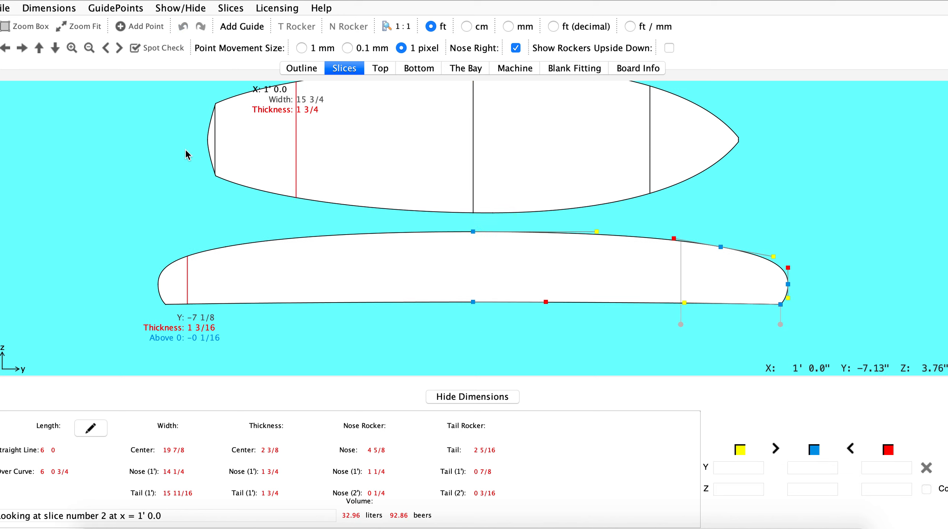
click(215, 147)
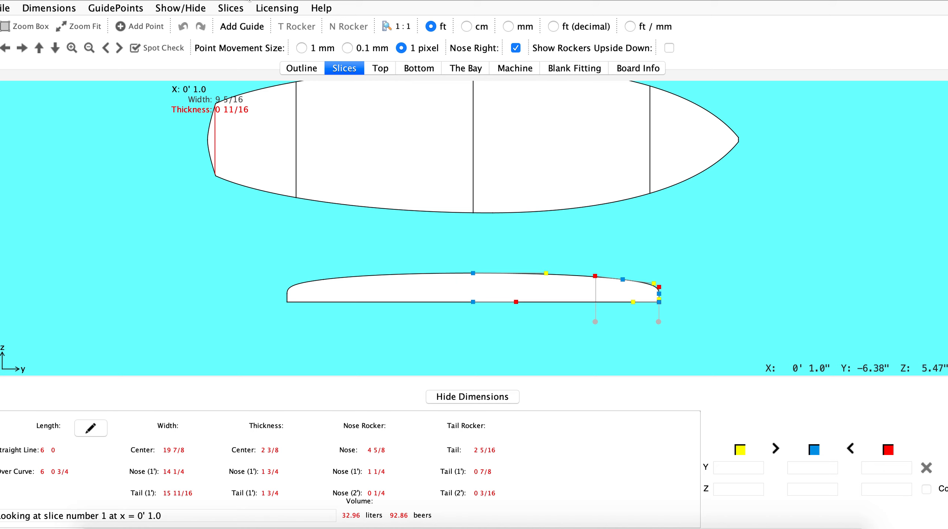
click(235, 8)
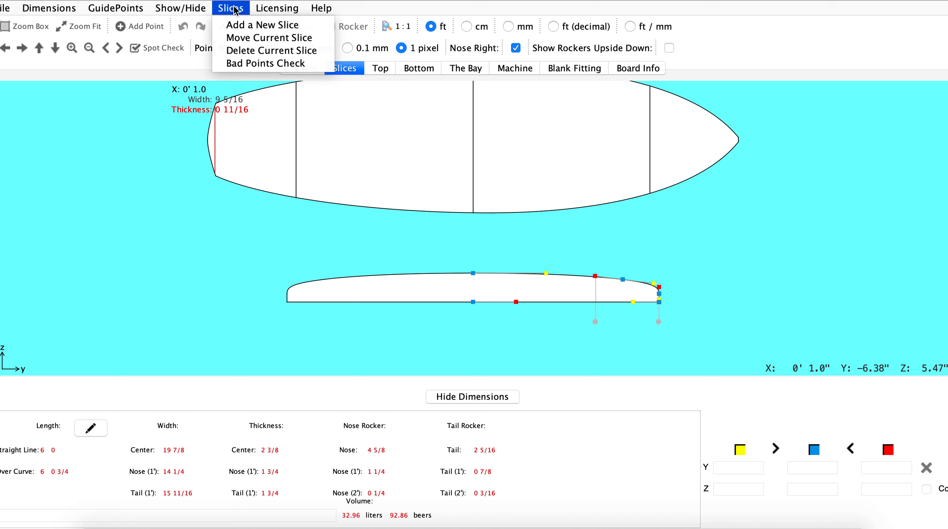
click(262, 51)
click(296, 129)
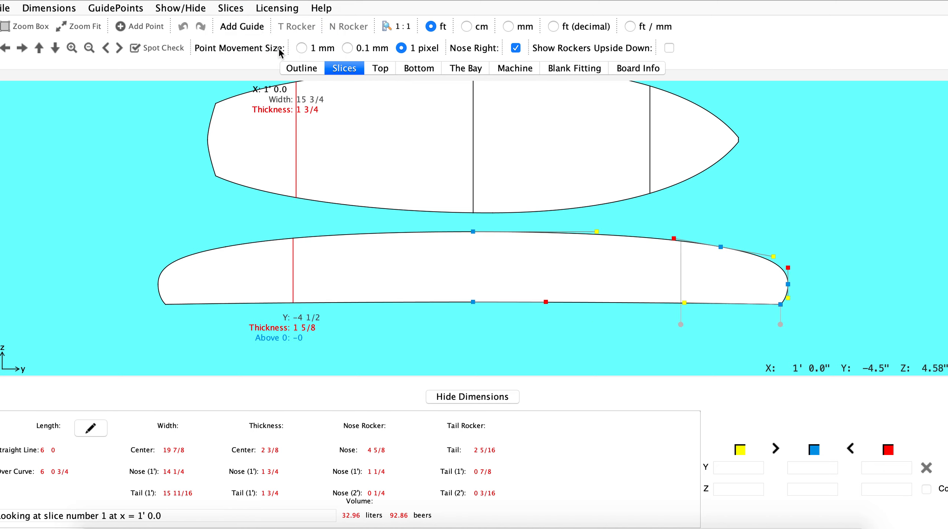
click(238, 8)
click(261, 50)
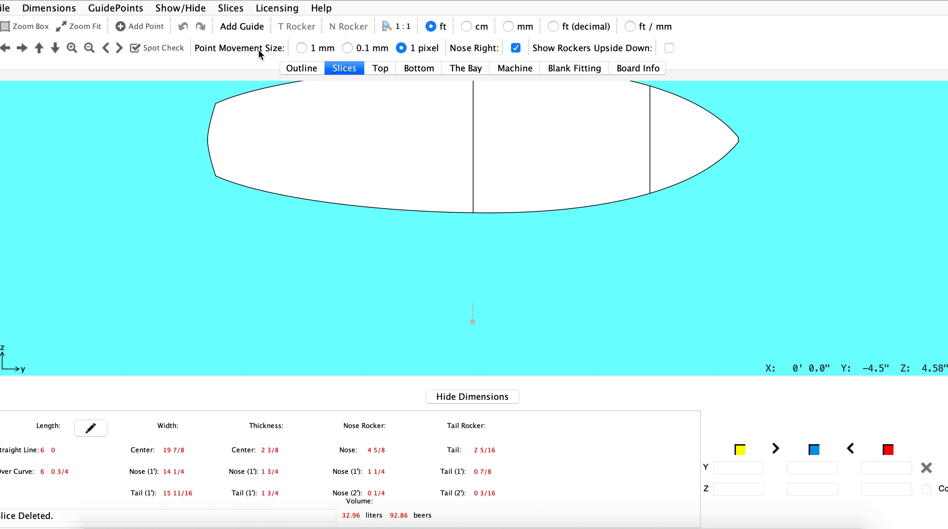
- Export the slice at X 3' 0.0 to the Desktop as slice2.slc
click(474, 150)
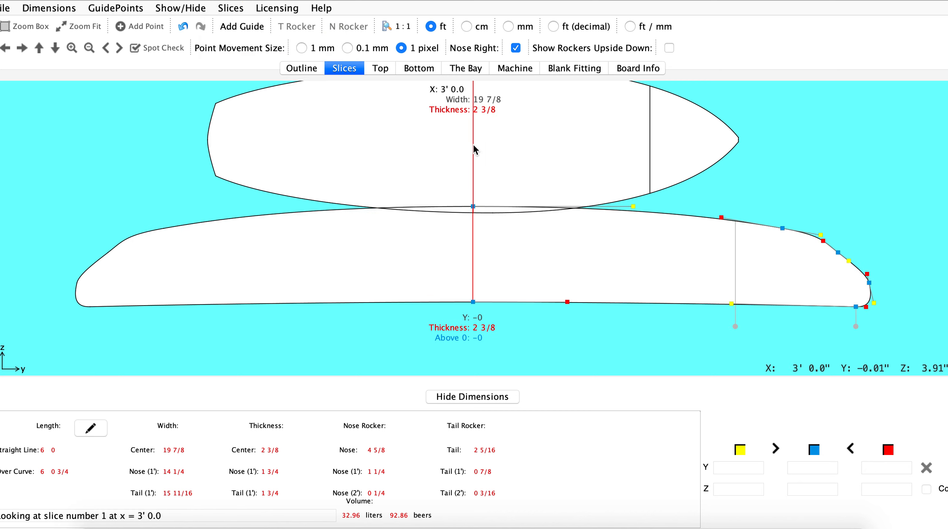
click(5, 9)
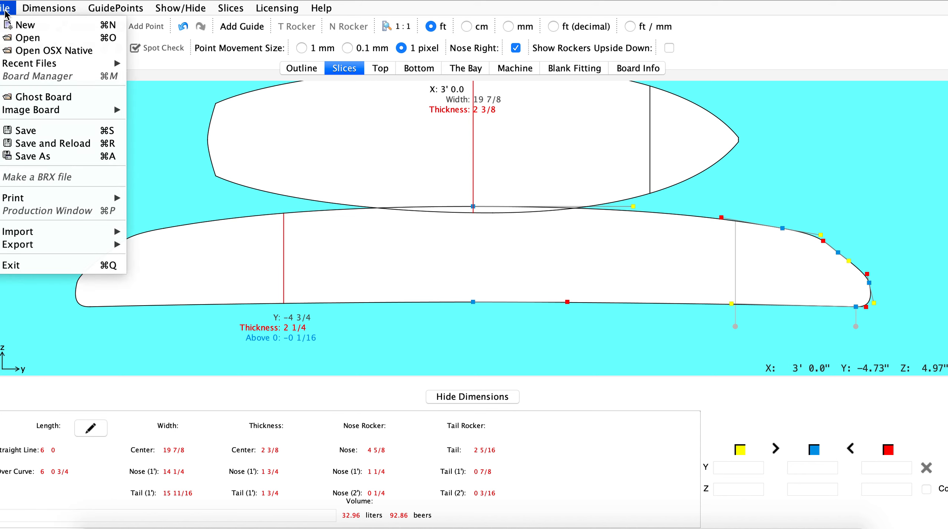
mouse_move(49, 8)
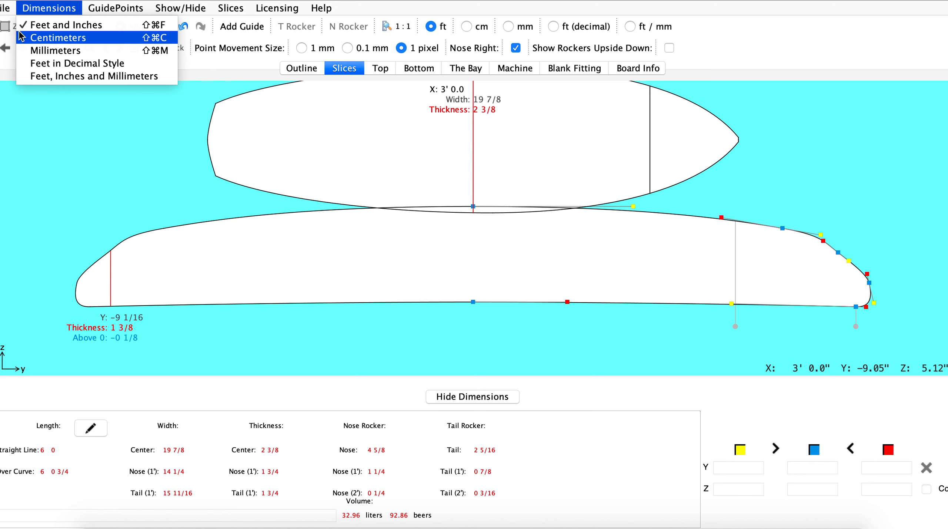
mouse_move(6, 7)
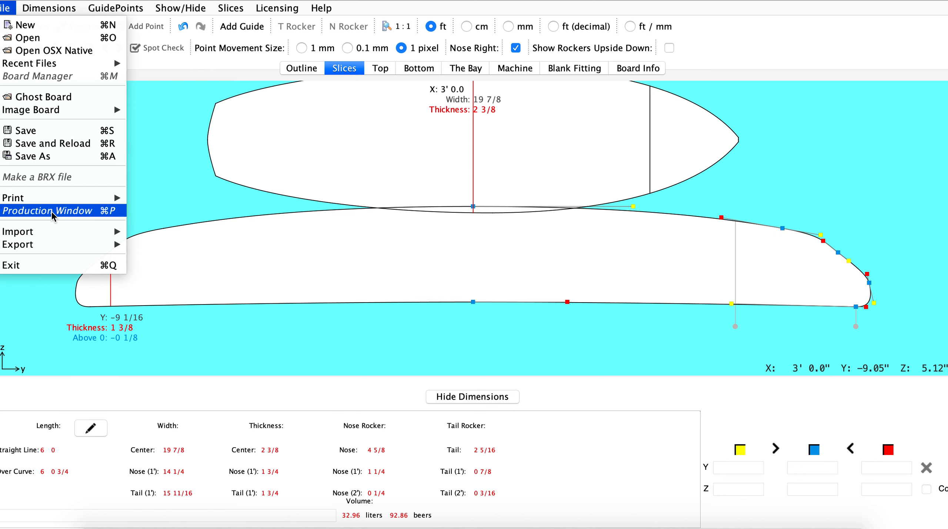
mouse_move(44, 249)
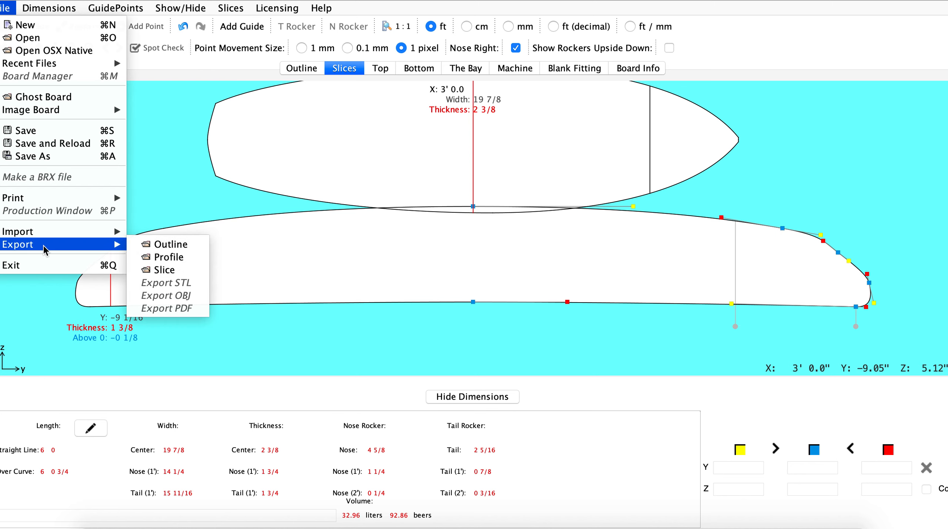
click(161, 270)
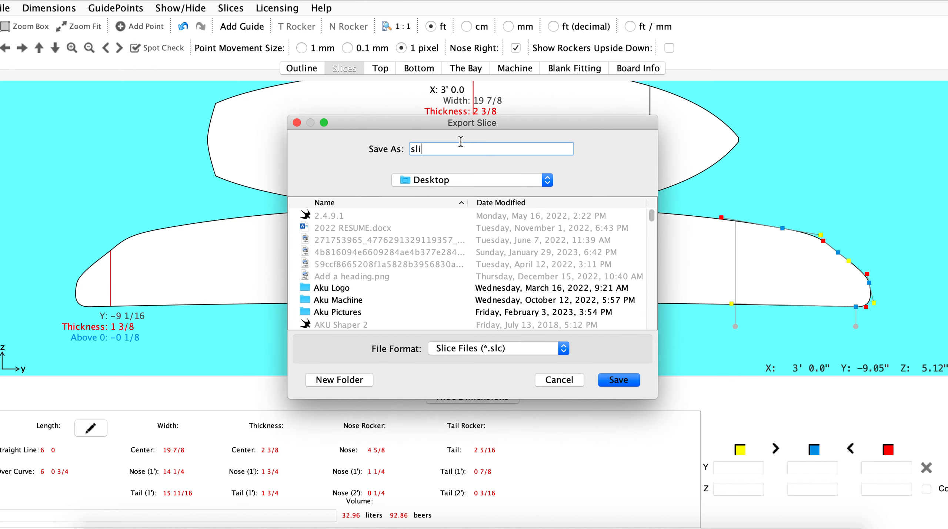
click(618, 380)
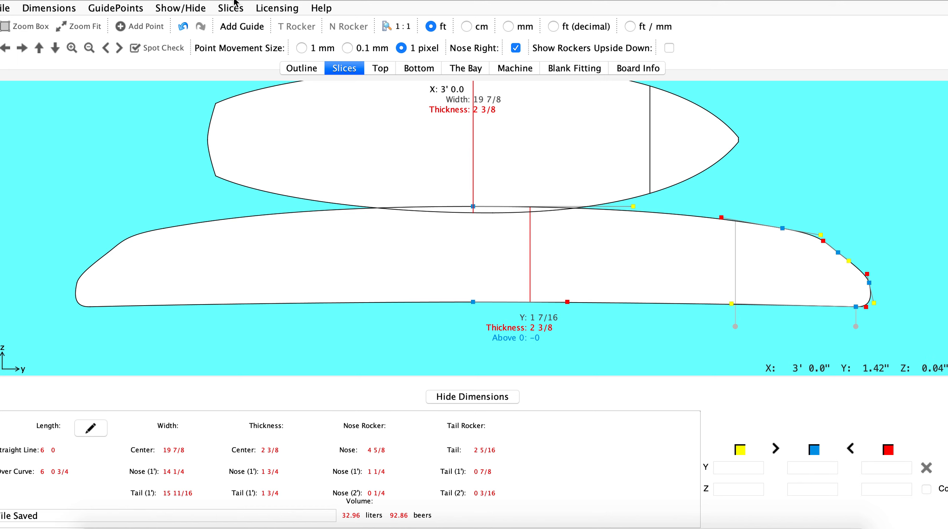
- Import slice2.slc from the Desktop as a slice at X 1' 0.0 and display the imported slice
click(10, 10)
mouse_move(58, 236)
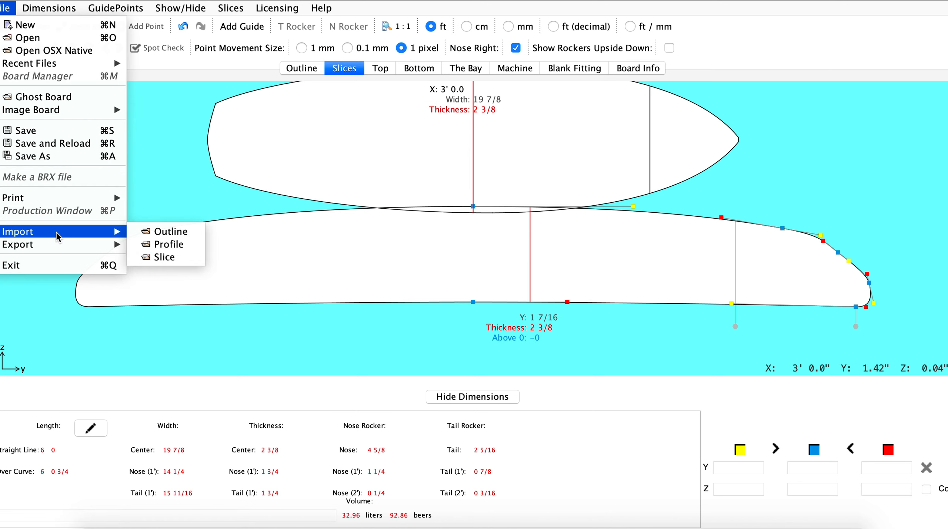
click(166, 257)
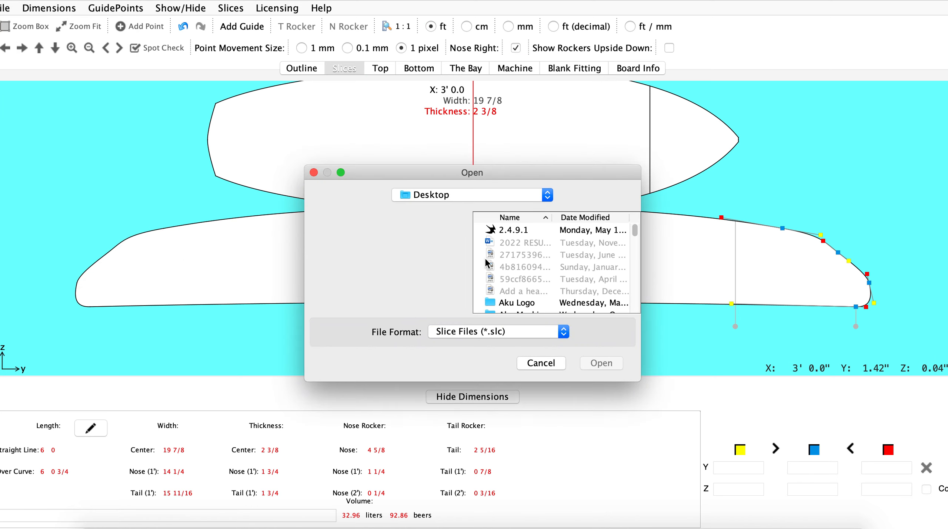
scroll(541, 253, down, 20)
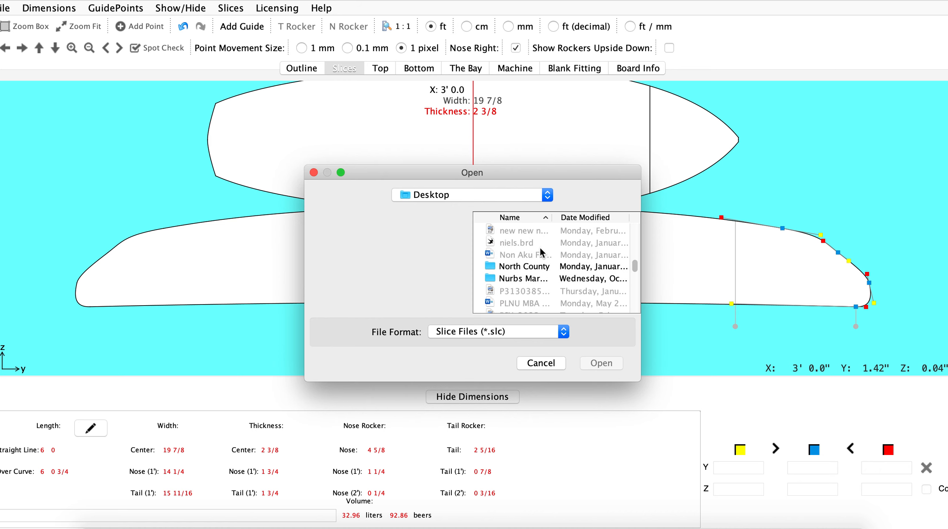
scroll(541, 253, down, 10)
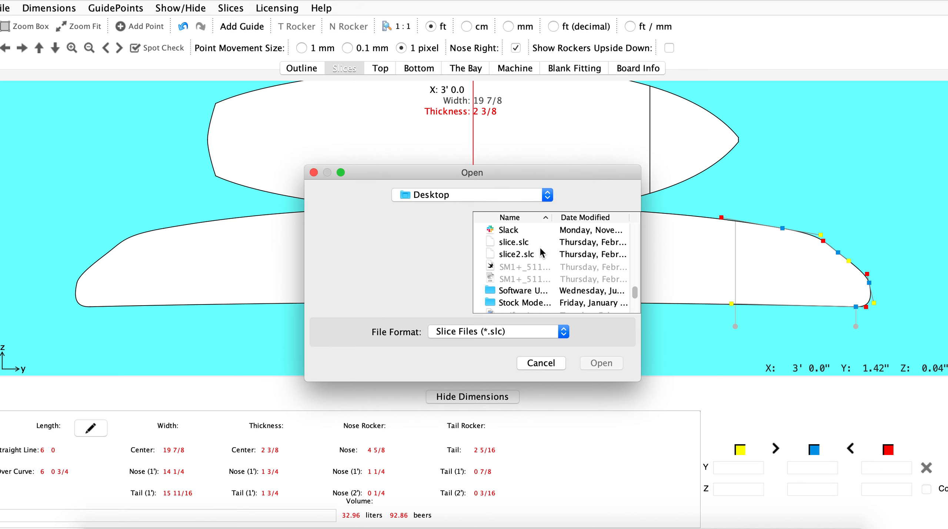
double_click(516, 255)
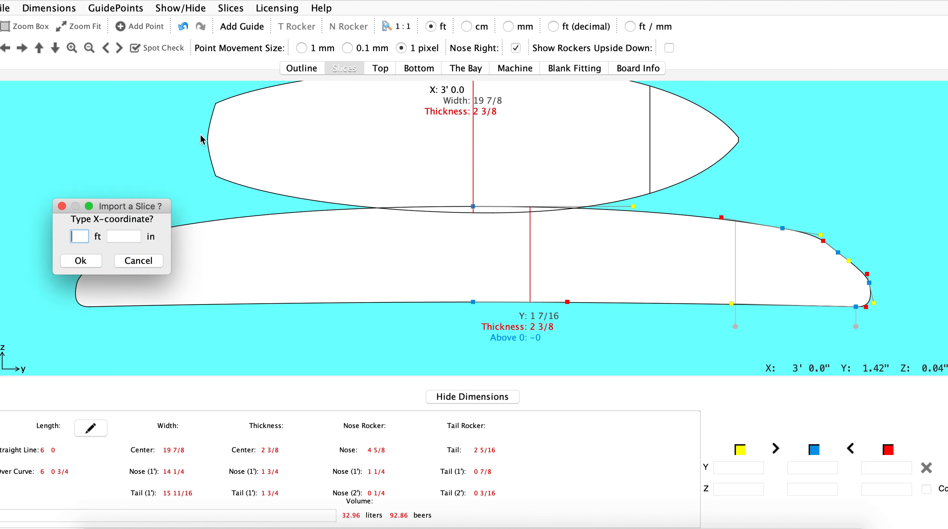
click(82, 260)
click(474, 143)
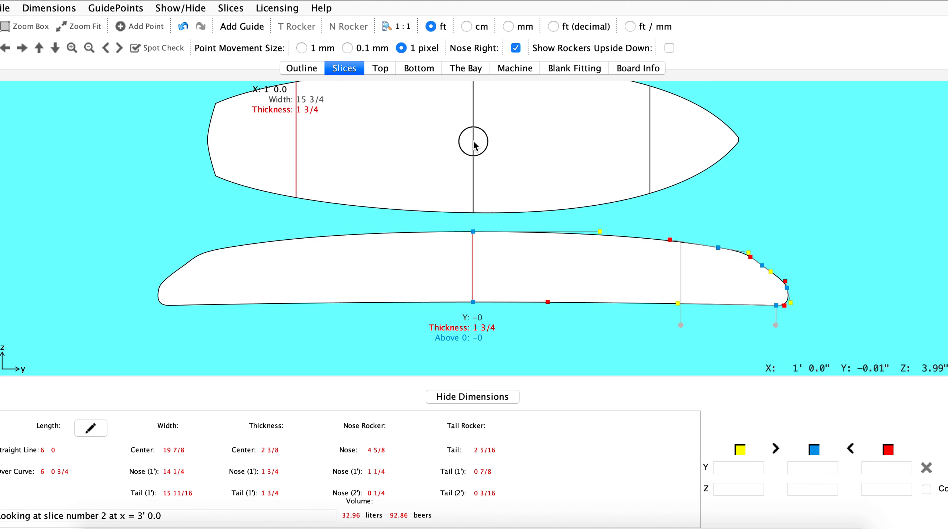
click(296, 149)
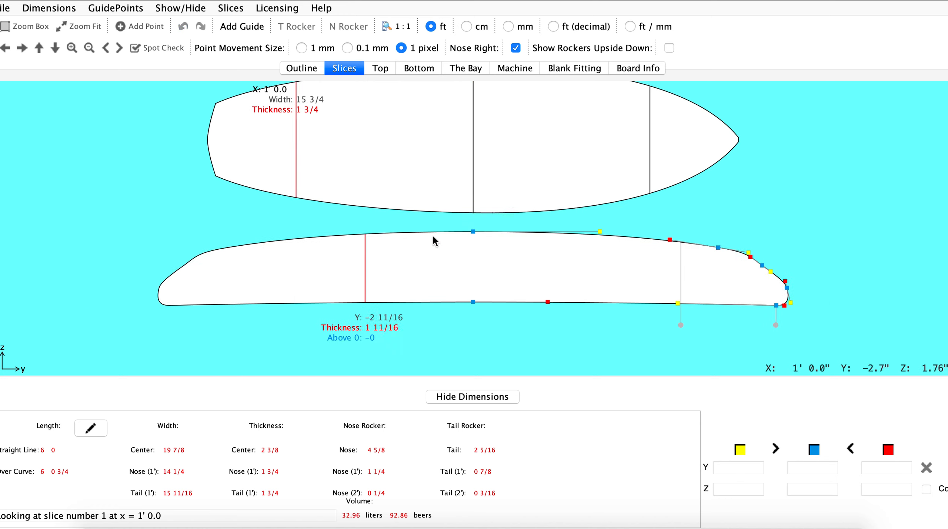
- Delete the nose slice at X 4' 12.0
click(649, 144)
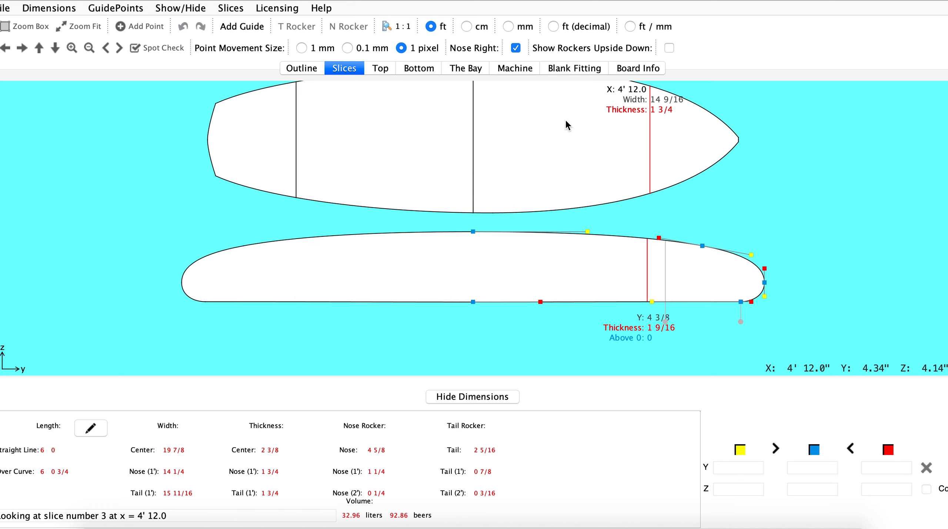
click(222, 9)
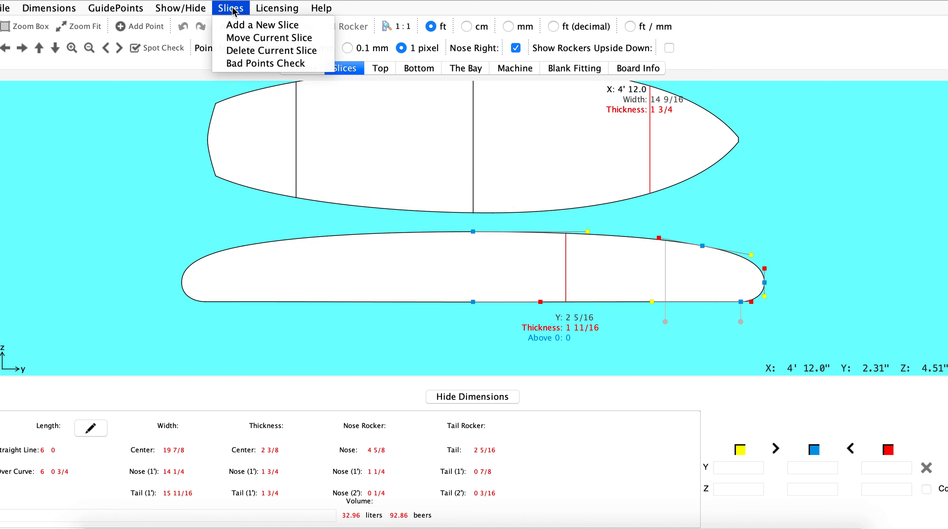
click(251, 51)
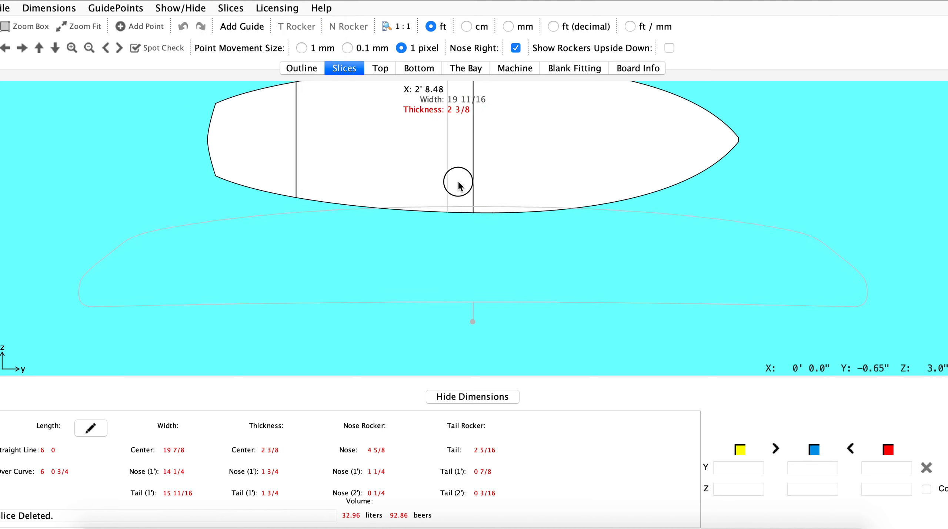
drag(536, 186, 738, 184)
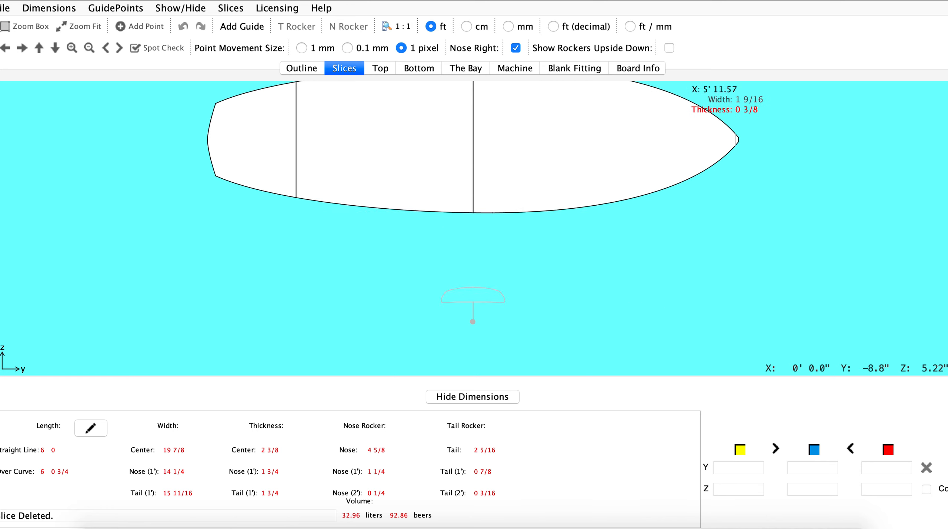
- Import slice2.slc from the Desktop as a slice at X 5 ft
click(230, 7)
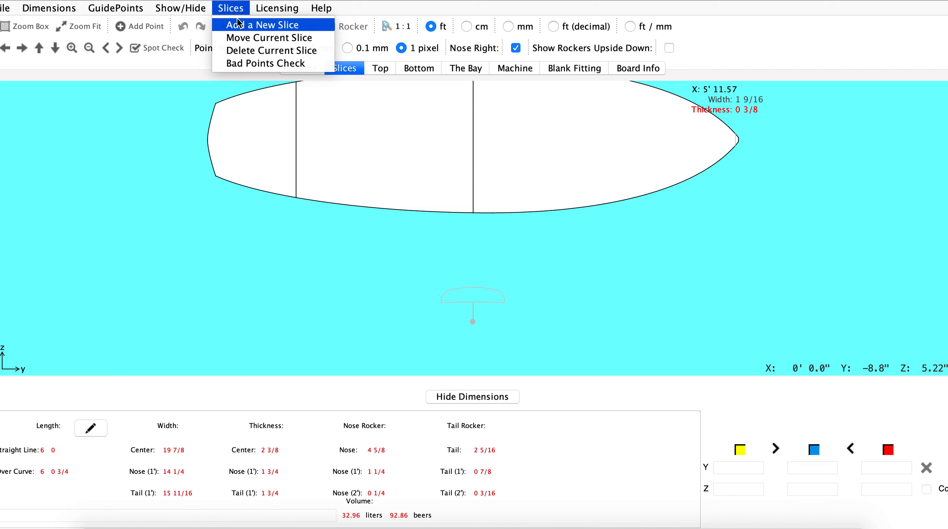
click(273, 26)
click(5, 8)
mouse_move(131, 231)
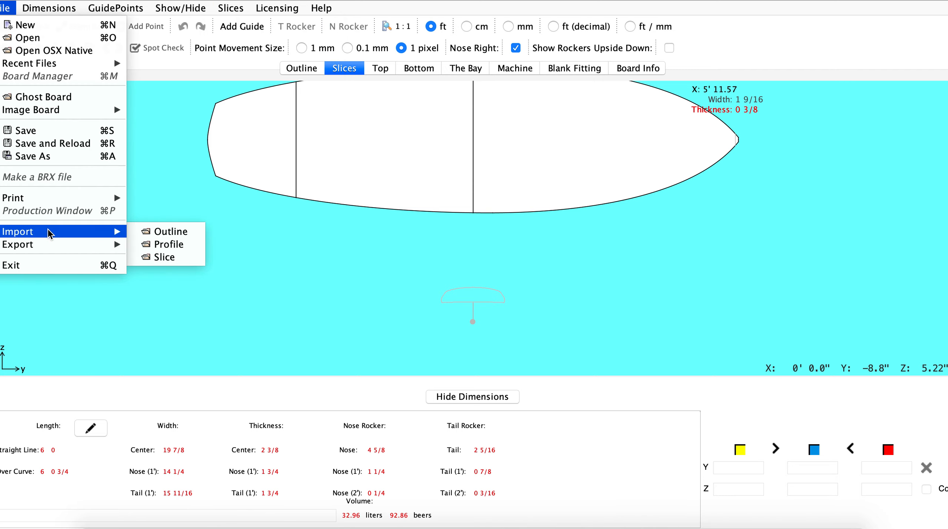
click(164, 256)
scroll(513, 255, down, 10)
scroll(512, 255, down, 3)
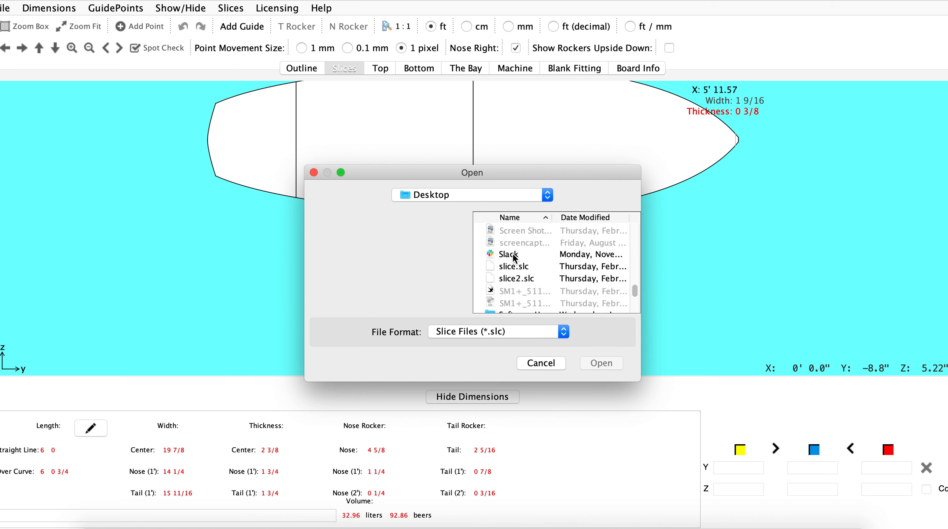
double_click(512, 279)
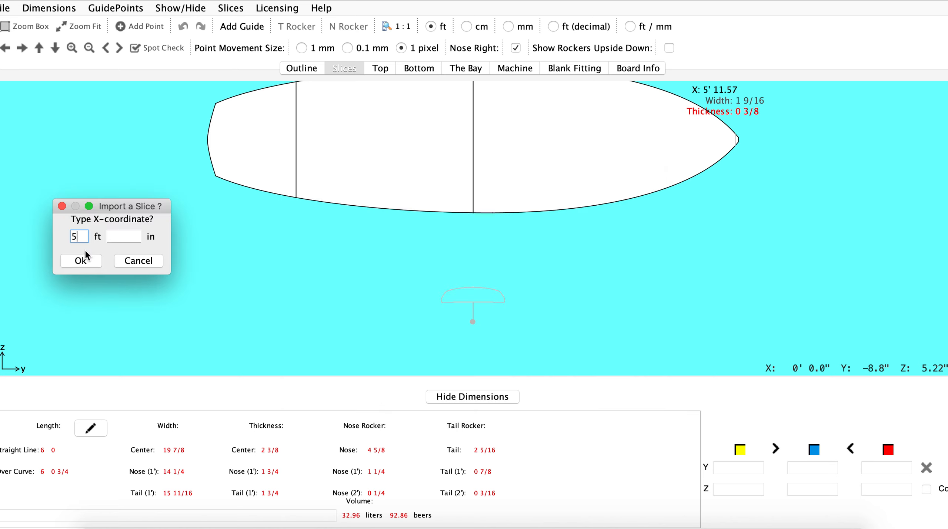
text(5)
click(79, 262)
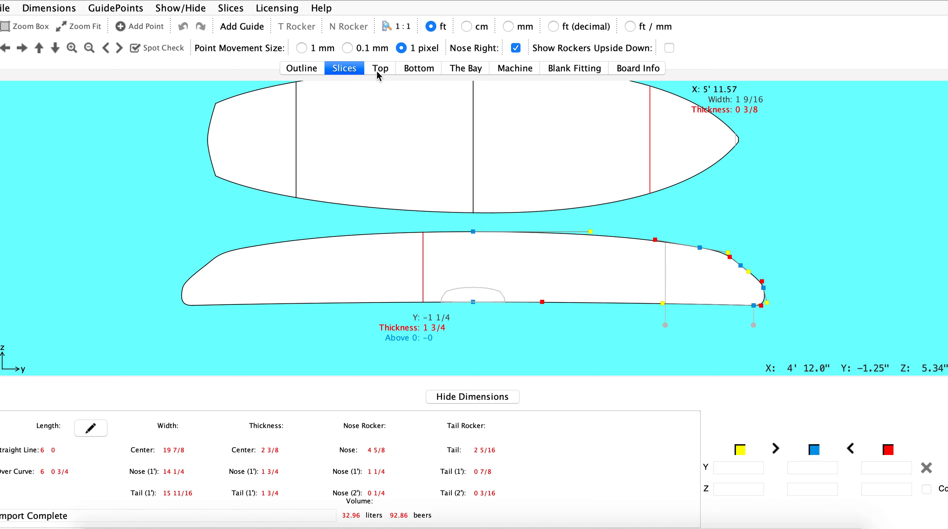
- Look over the top and bottom profiles, and examine the solid board's chamfered rails in the 3D bay from near and far
click(378, 70)
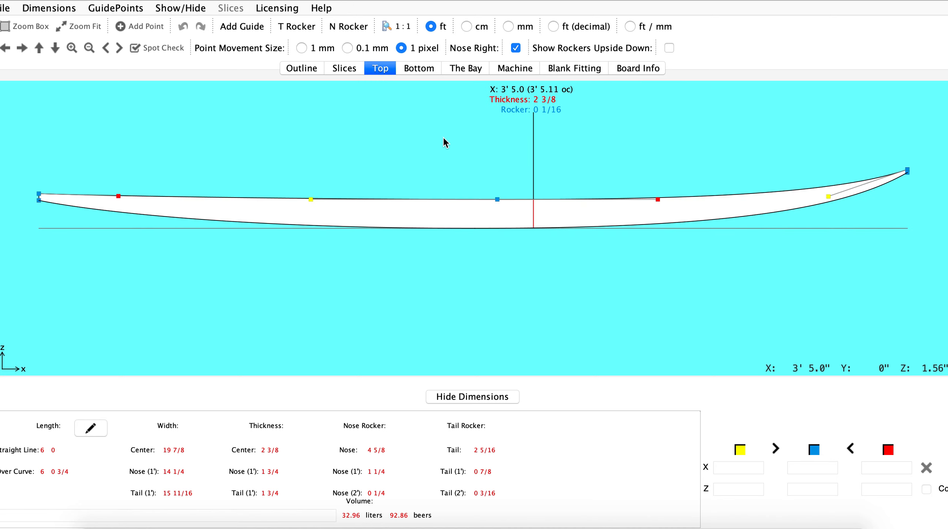
click(417, 76)
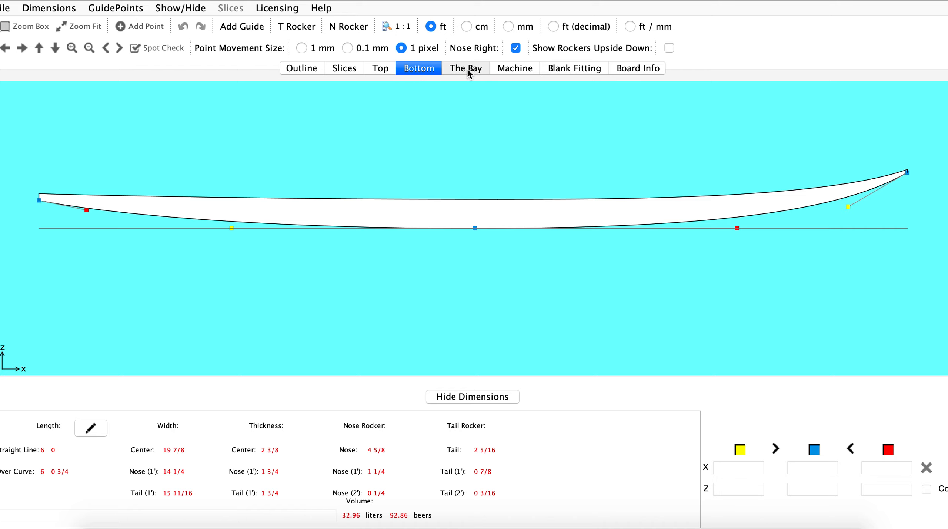
click(467, 69)
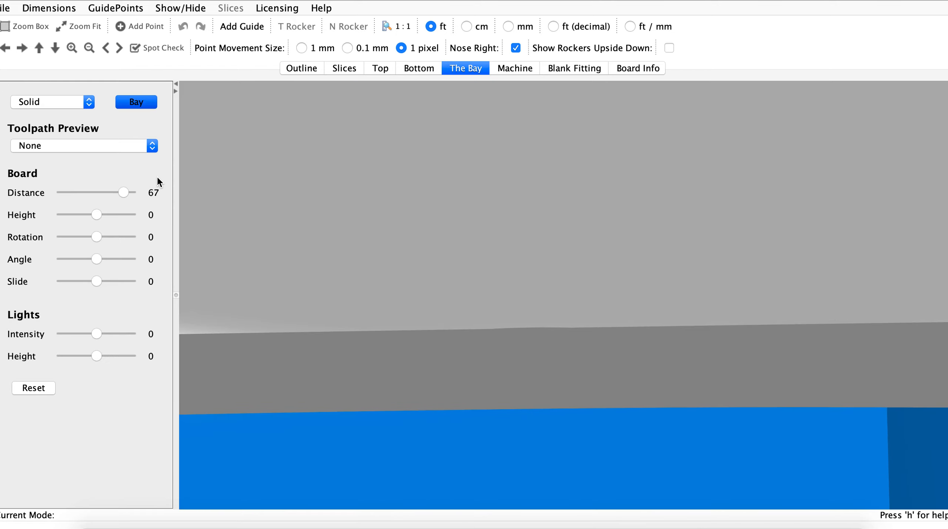
drag(124, 194, 94, 194)
drag(543, 286, 531, 322)
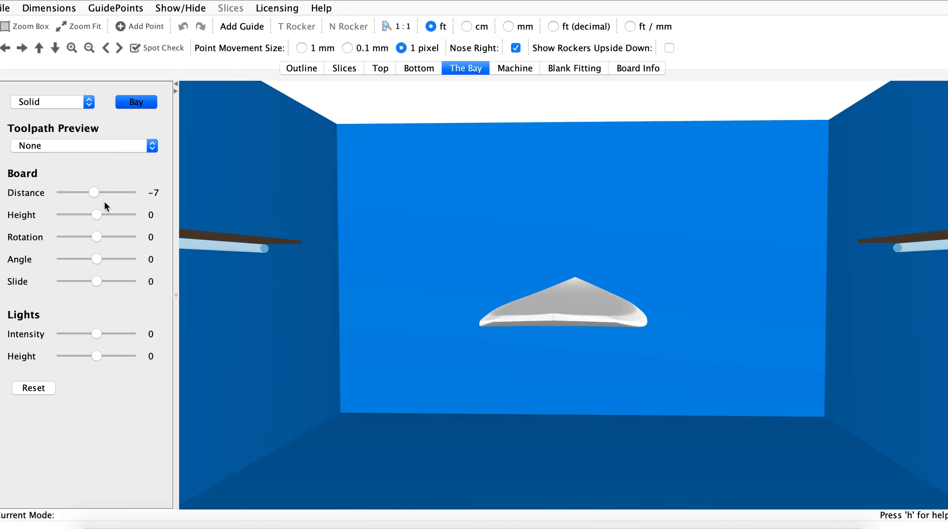
drag(99, 193, 115, 193)
drag(391, 278, 315, 285)
drag(626, 301, 423, 332)
drag(600, 350, 503, 302)
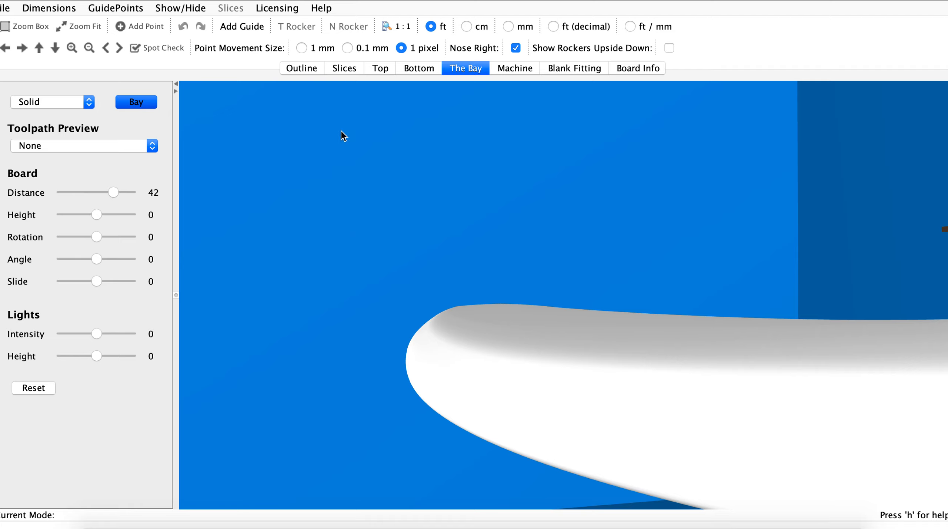
- Set the board distance to -14, show the board as Sliced, and examine the rail slices from several angles
drag(112, 194, 91, 192)
click(86, 97)
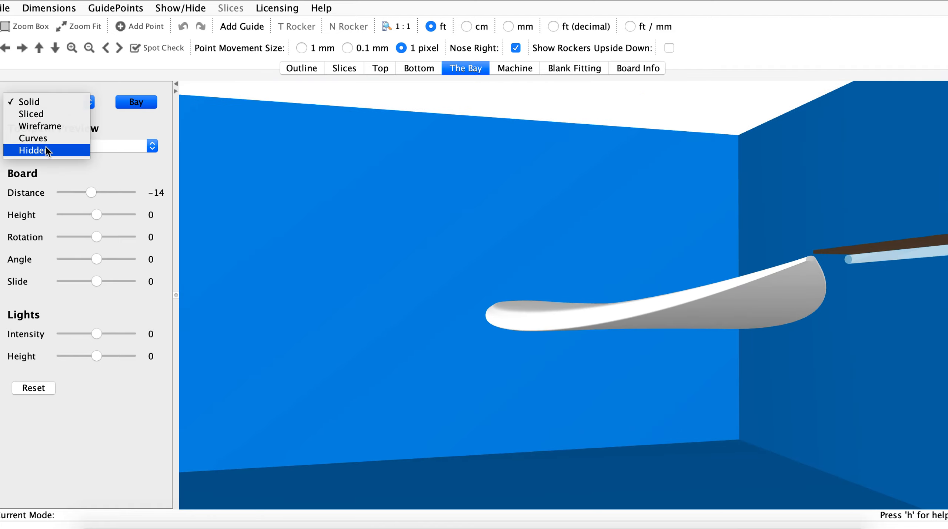
click(37, 114)
drag(567, 268, 538, 276)
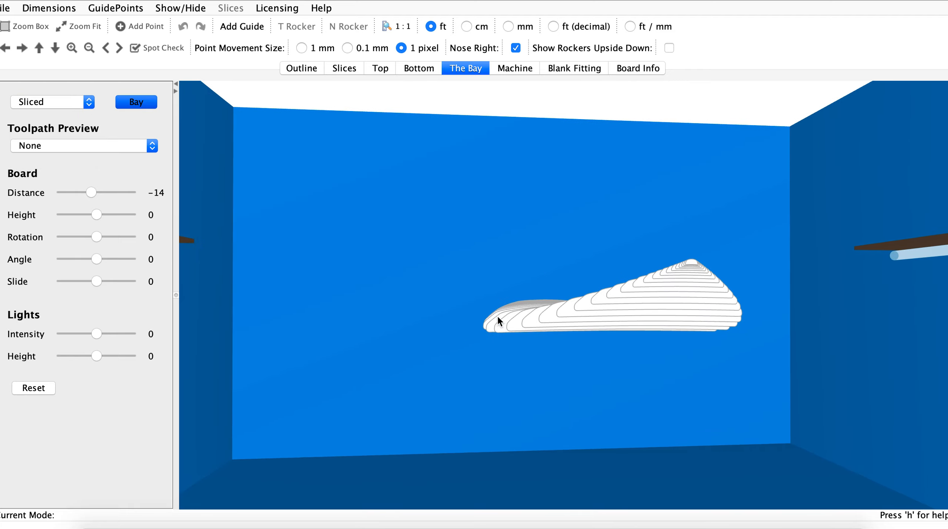
drag(588, 317, 371, 356)
drag(490, 345, 328, 326)
drag(548, 320, 499, 314)
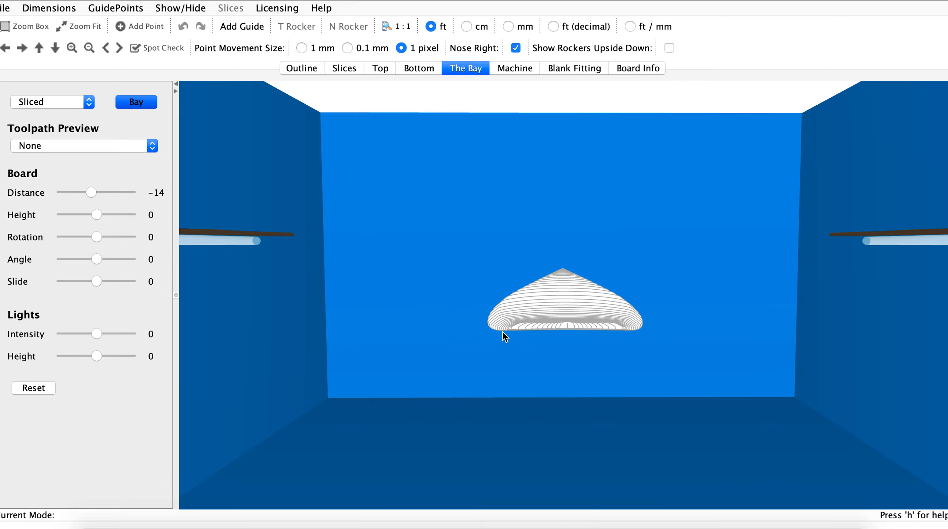